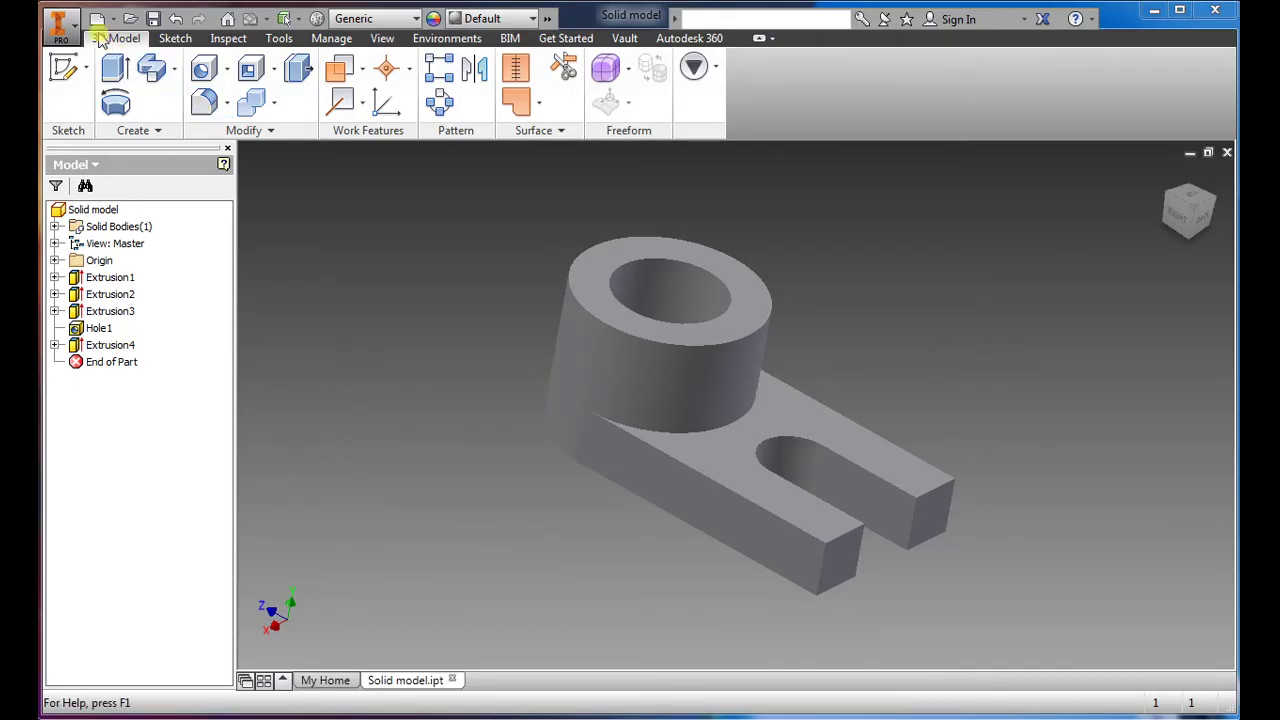
Create a new part from the Standard (mm).ipt template and start a 2D sketch on the XY plane
left_click(98, 19)
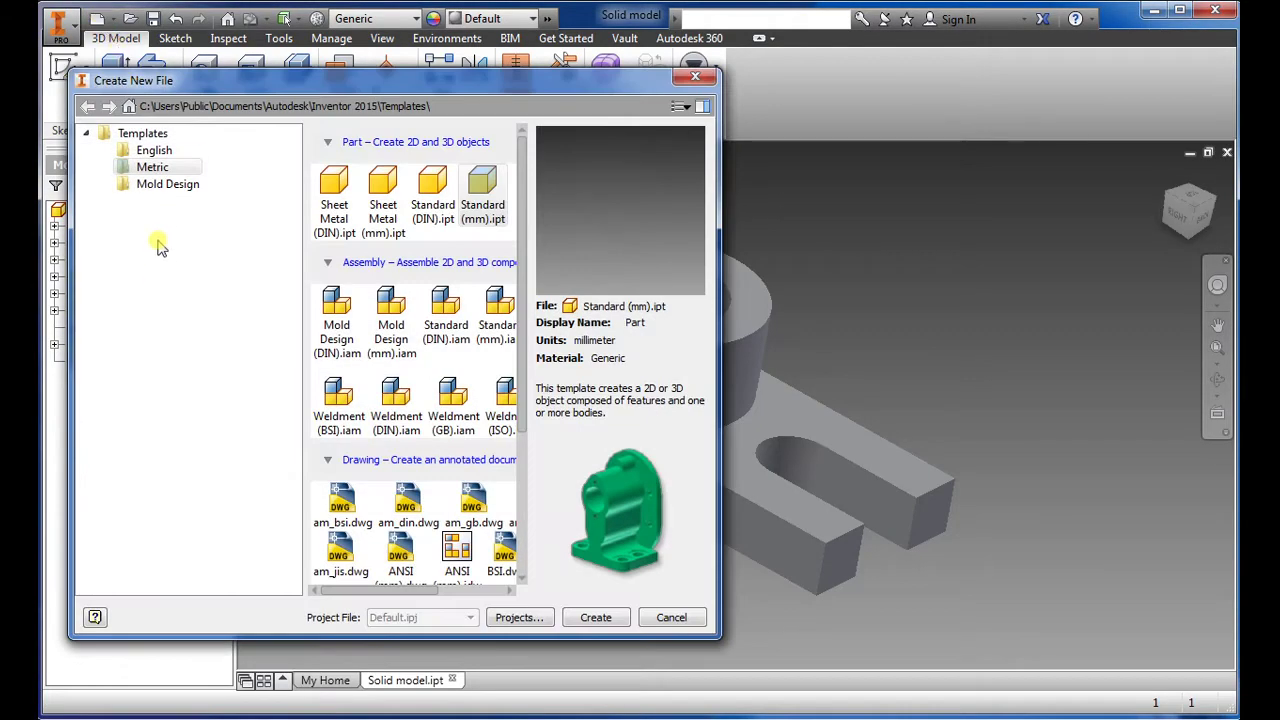
left_click(483, 197)
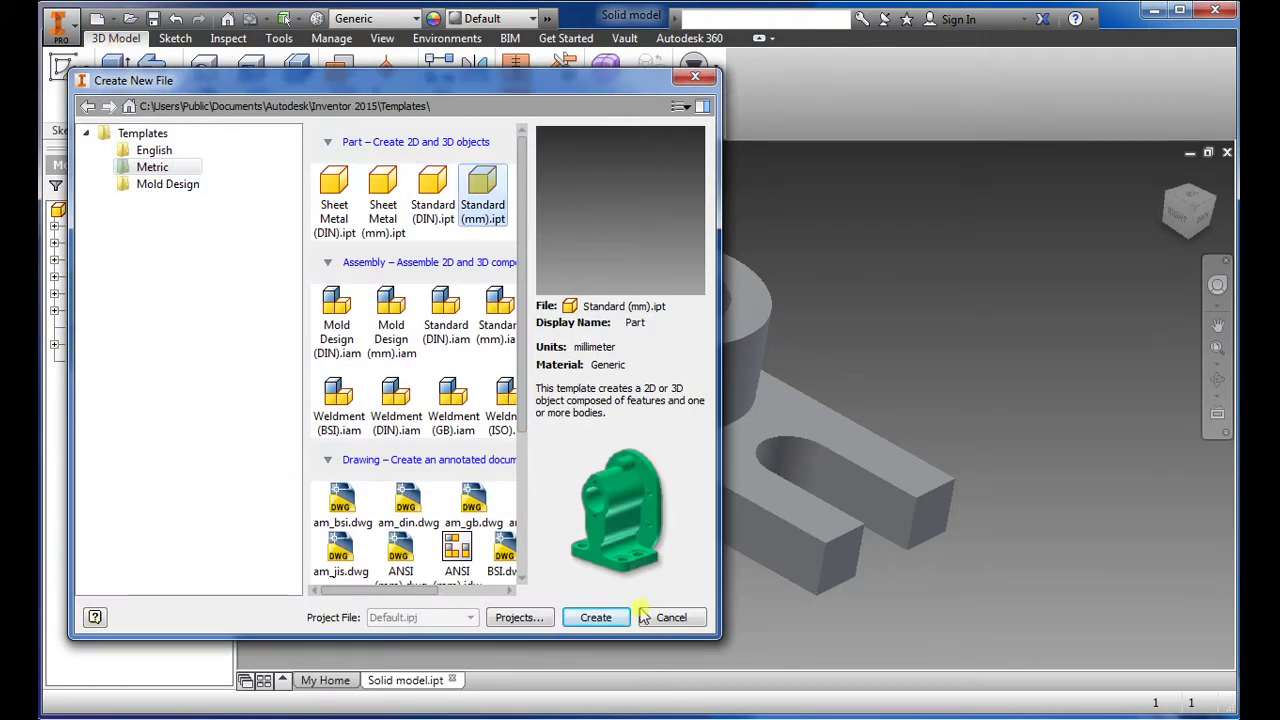
left_click(608, 617)
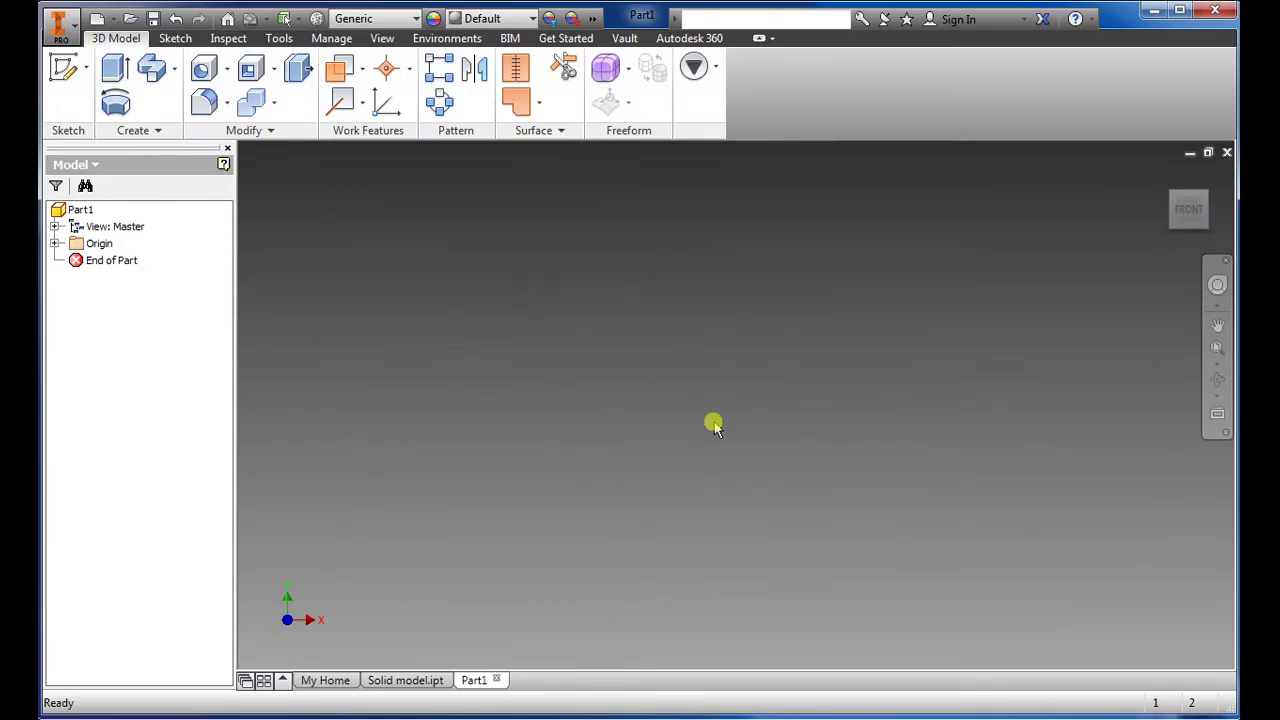
left_click(63, 70)
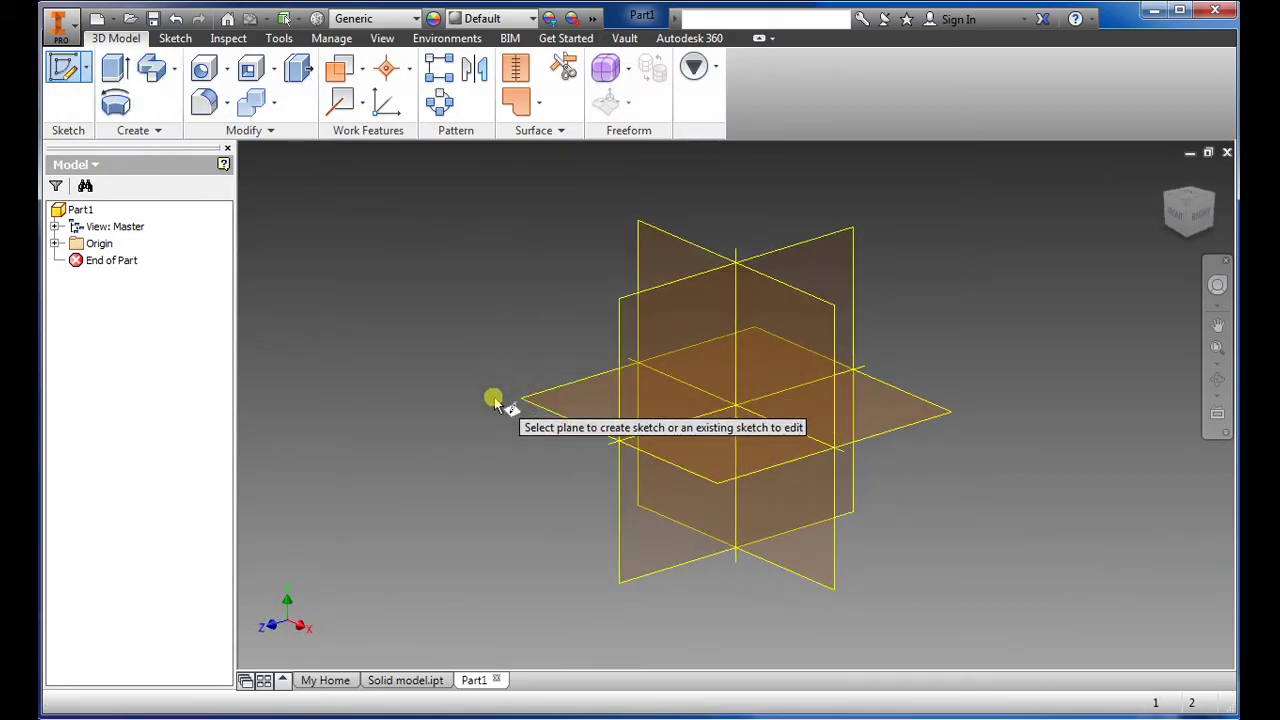
left_click(571, 409)
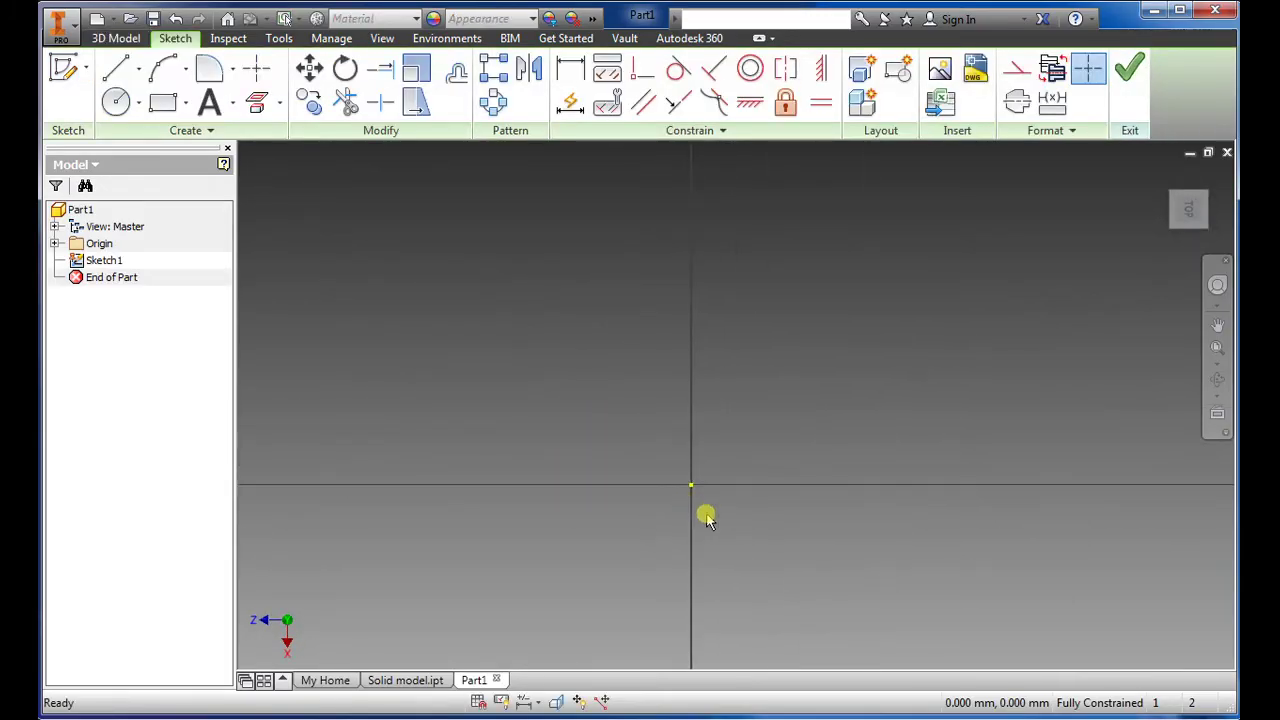
Draw a two-point rectangle and dimension it 75 mm wide by 50 mm tall
middle_click_drag(706, 514, 401, 441)
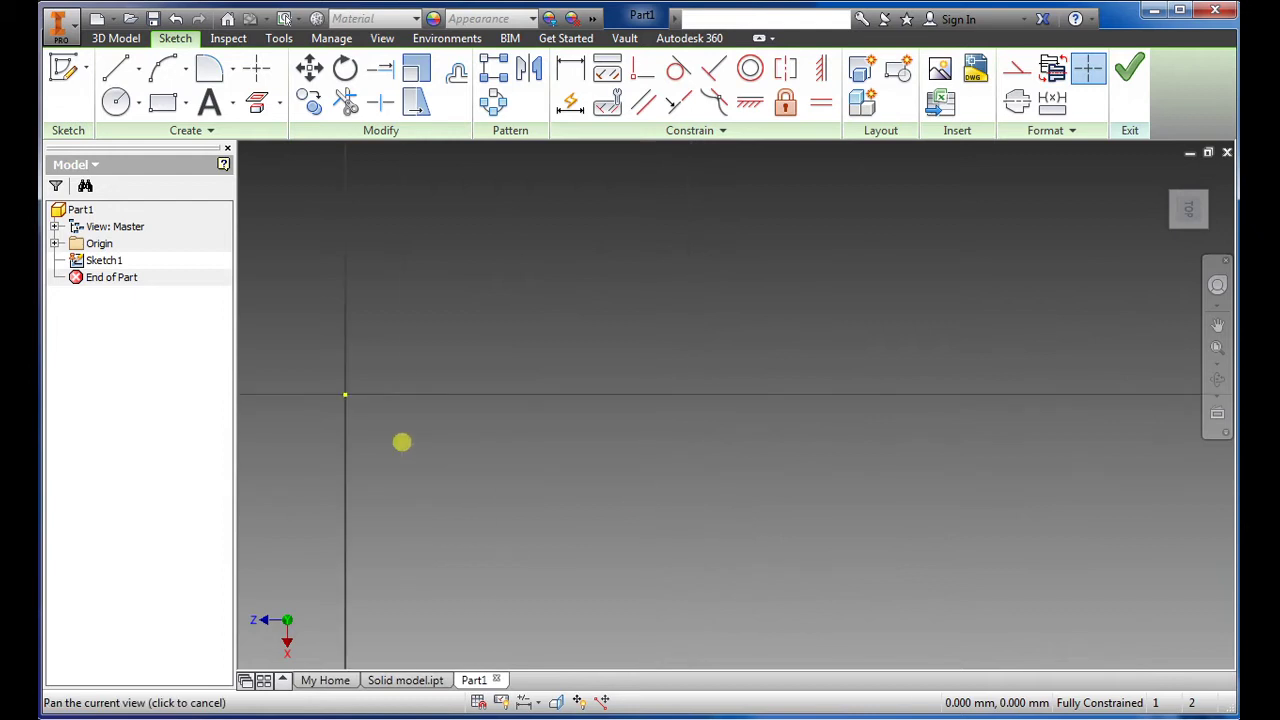
left_click(163, 105)
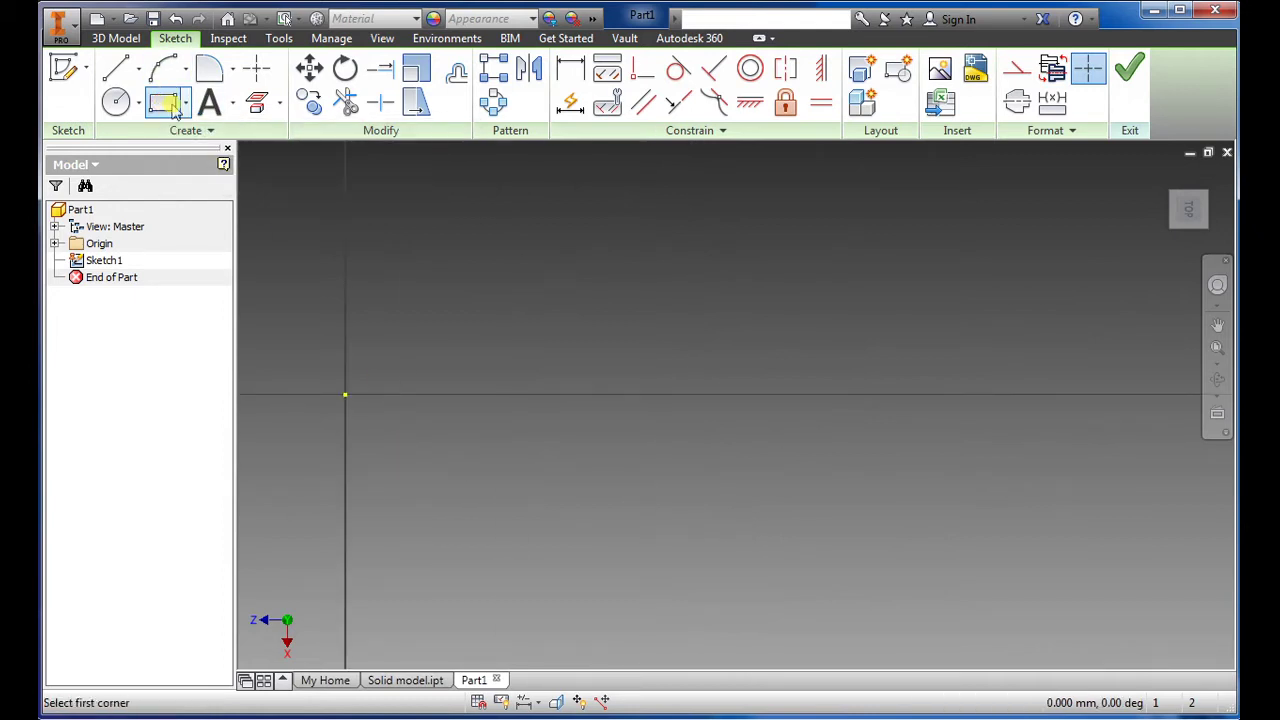
left_click(449, 545)
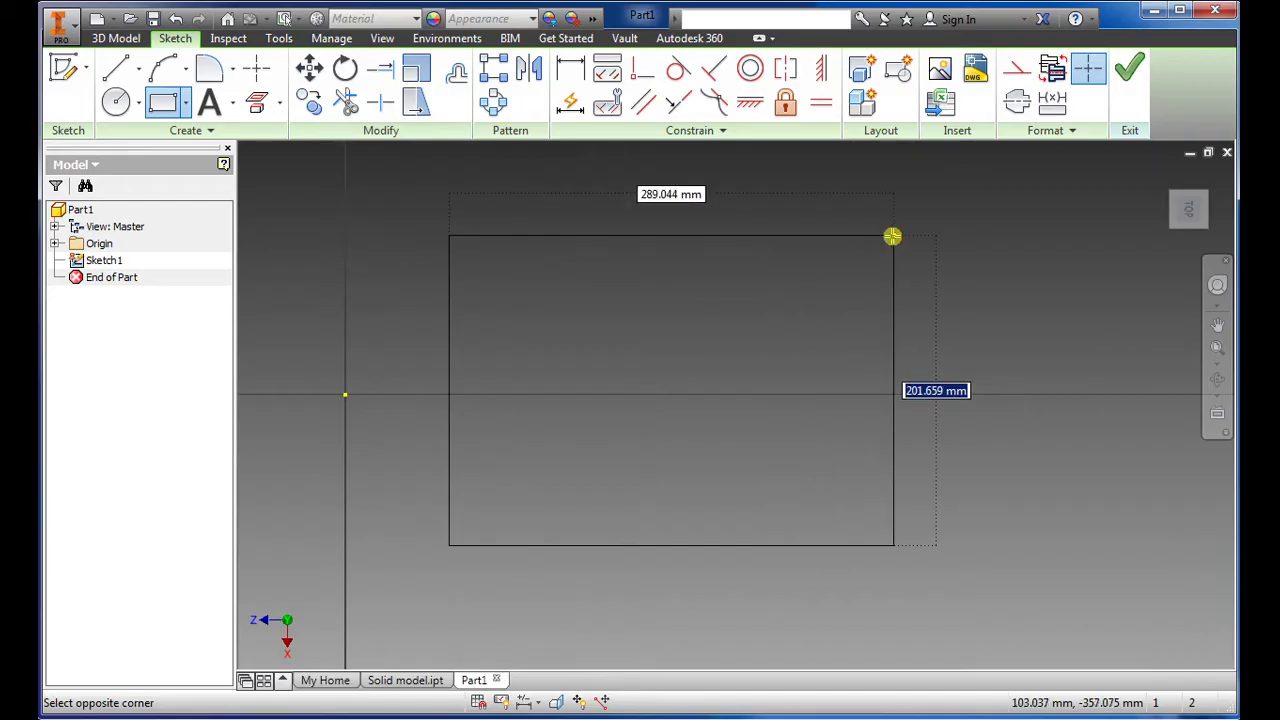
left_click(806, 248)
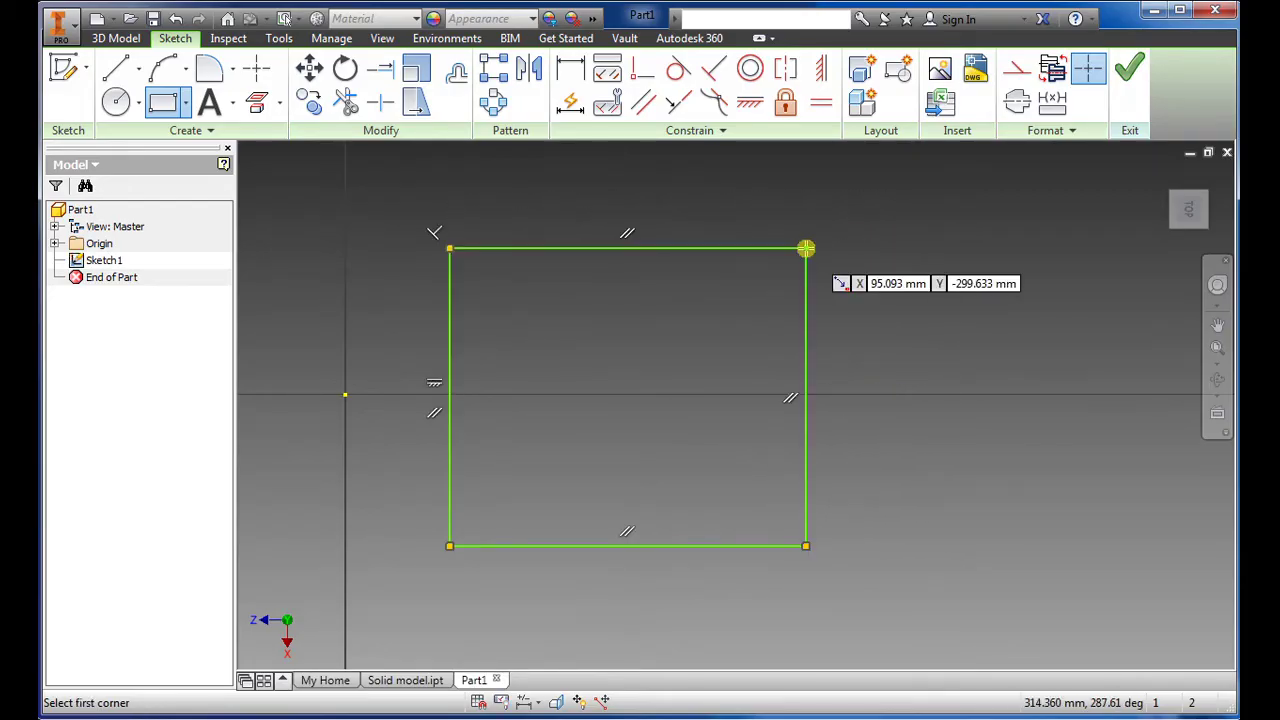
left_click(572, 67)
left_click(569, 247)
left_click(601, 209)
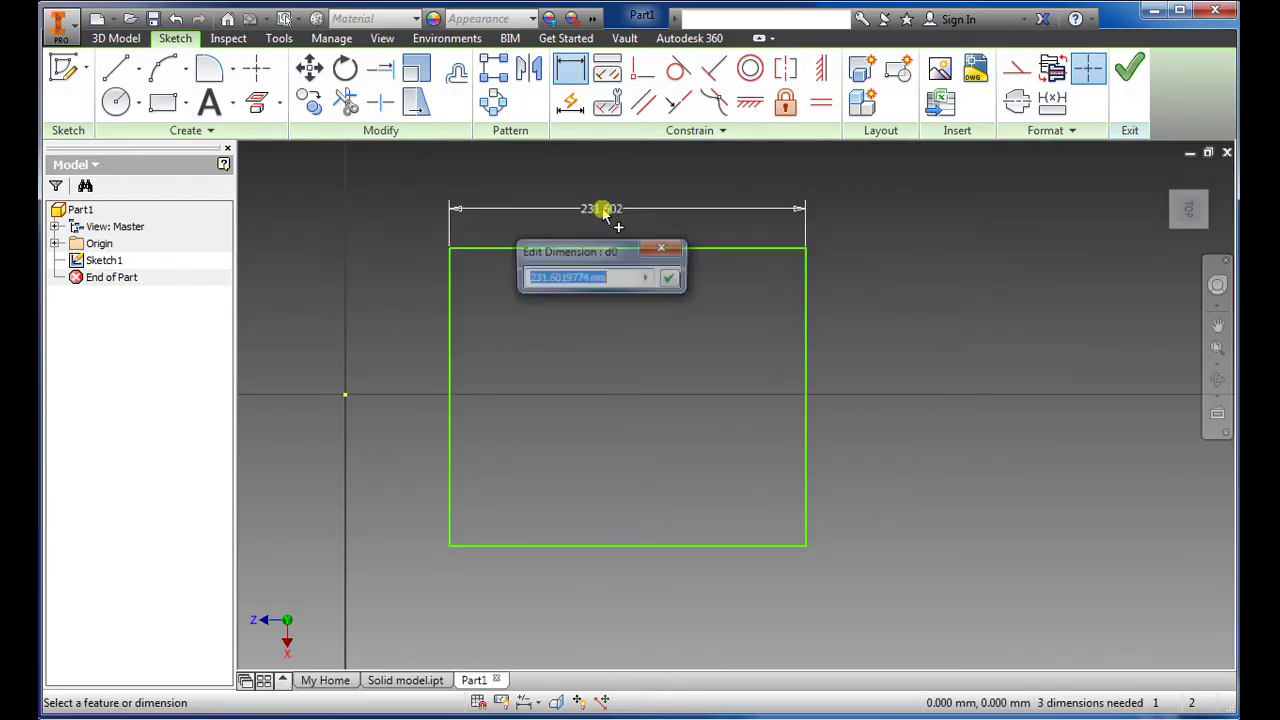
type("75")
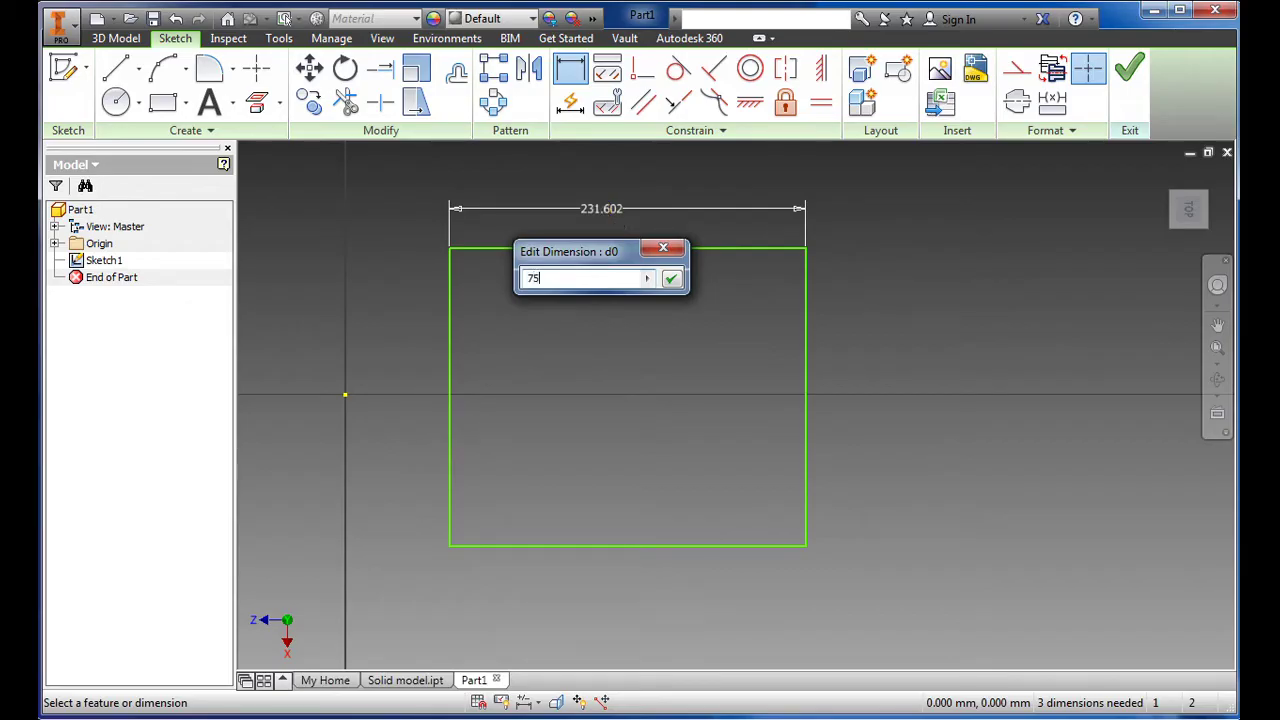
key("Return")
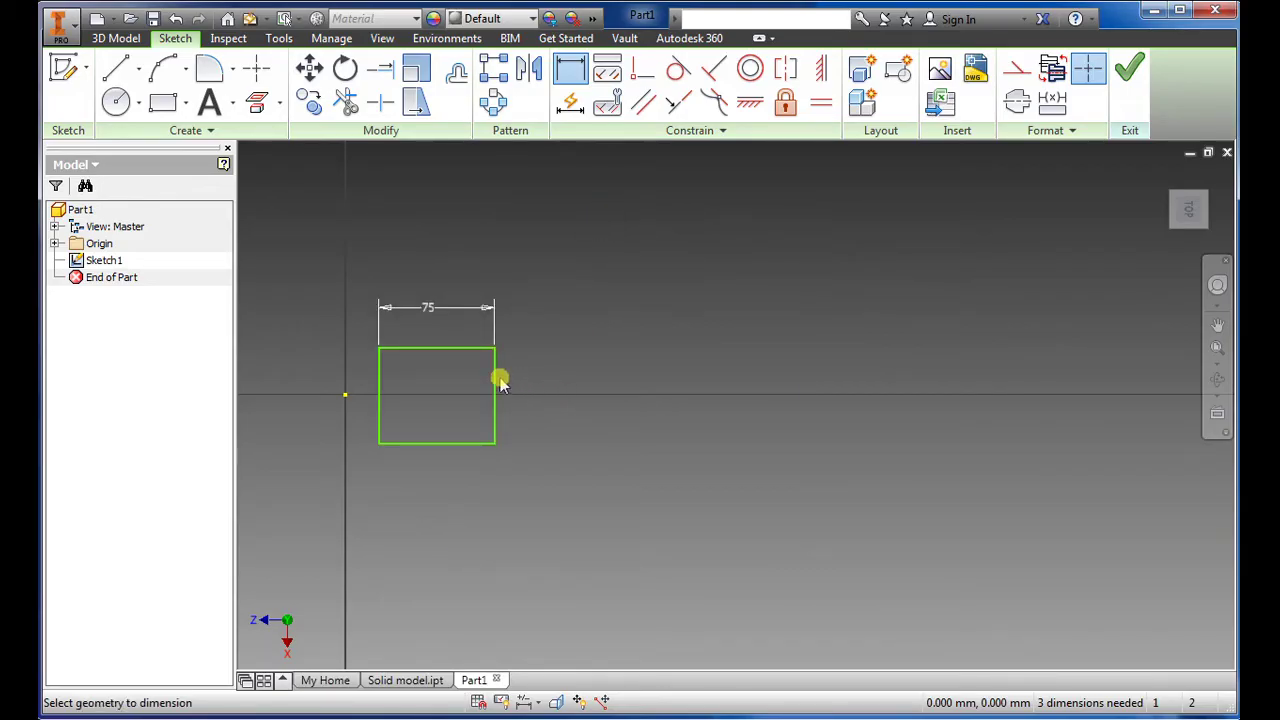
left_click(500, 382)
left_click(528, 376)
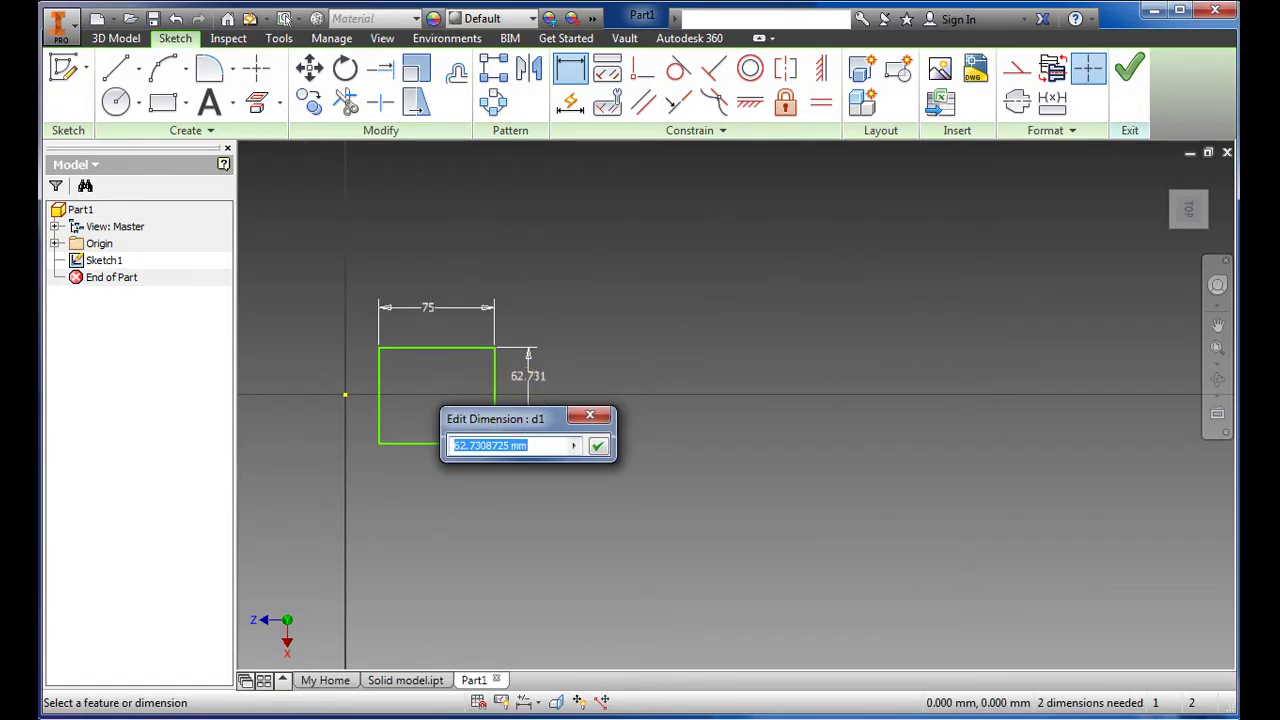
type("50")
key("Return")
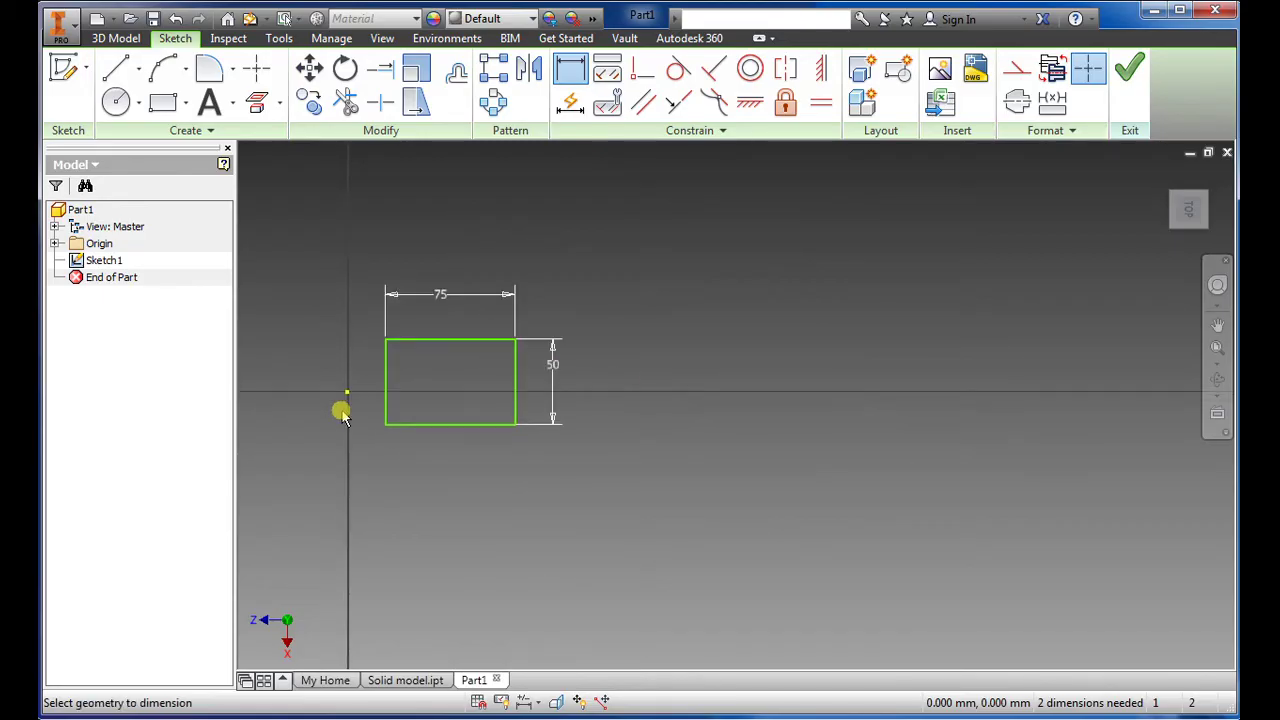
Dimension the rectangle to the origin: top edge 25 mm (50/2), left edge 0
scroll(341, 413, "up", 3)
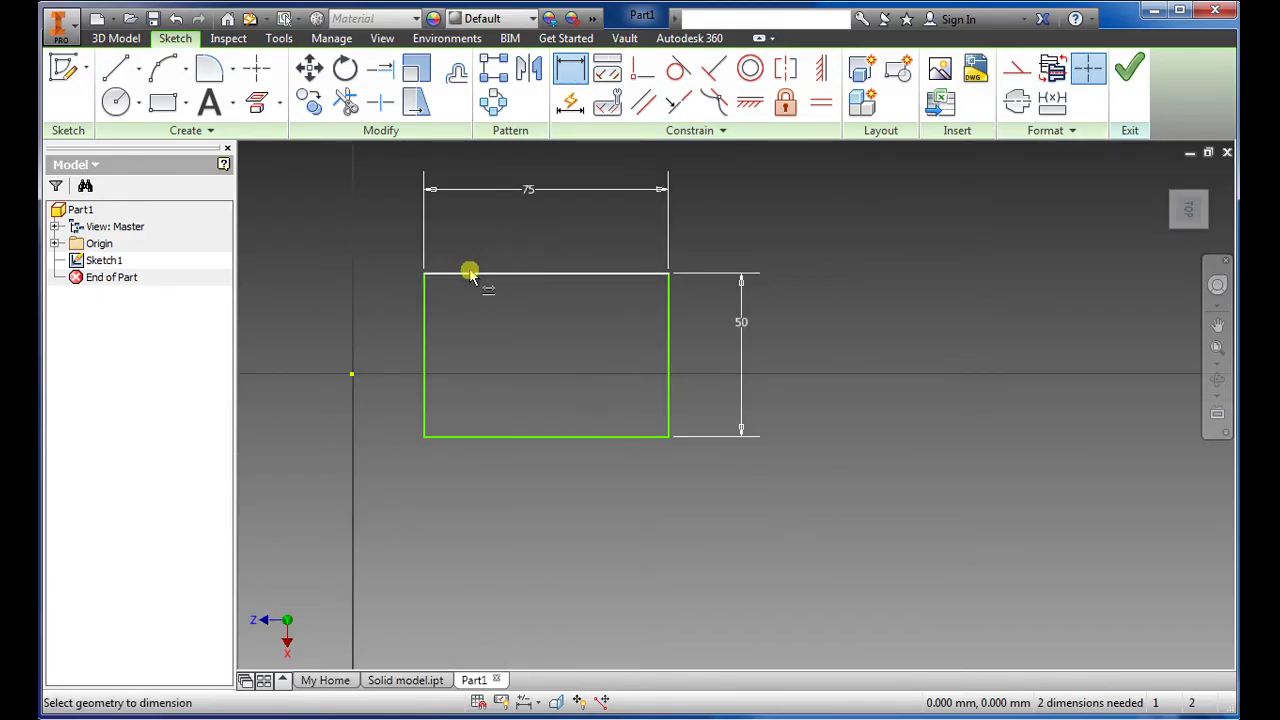
left_click(469, 275)
left_click(353, 374)
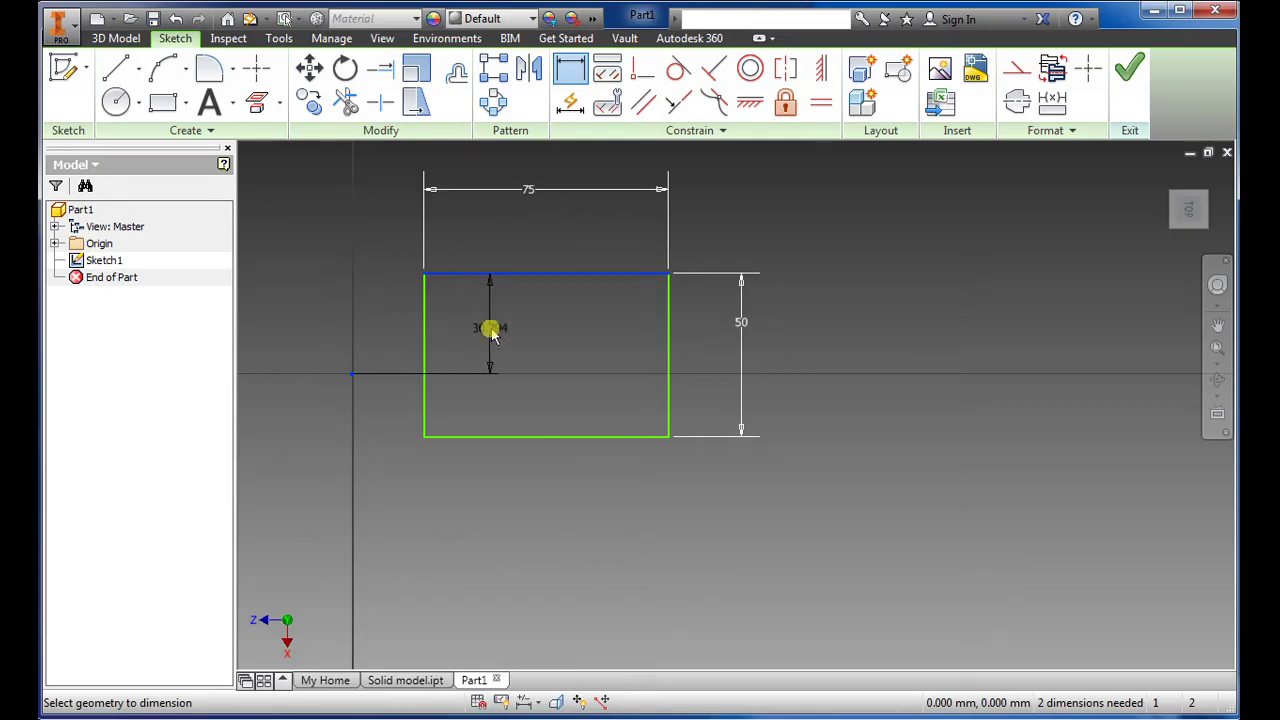
left_click(490, 333)
type("50/2")
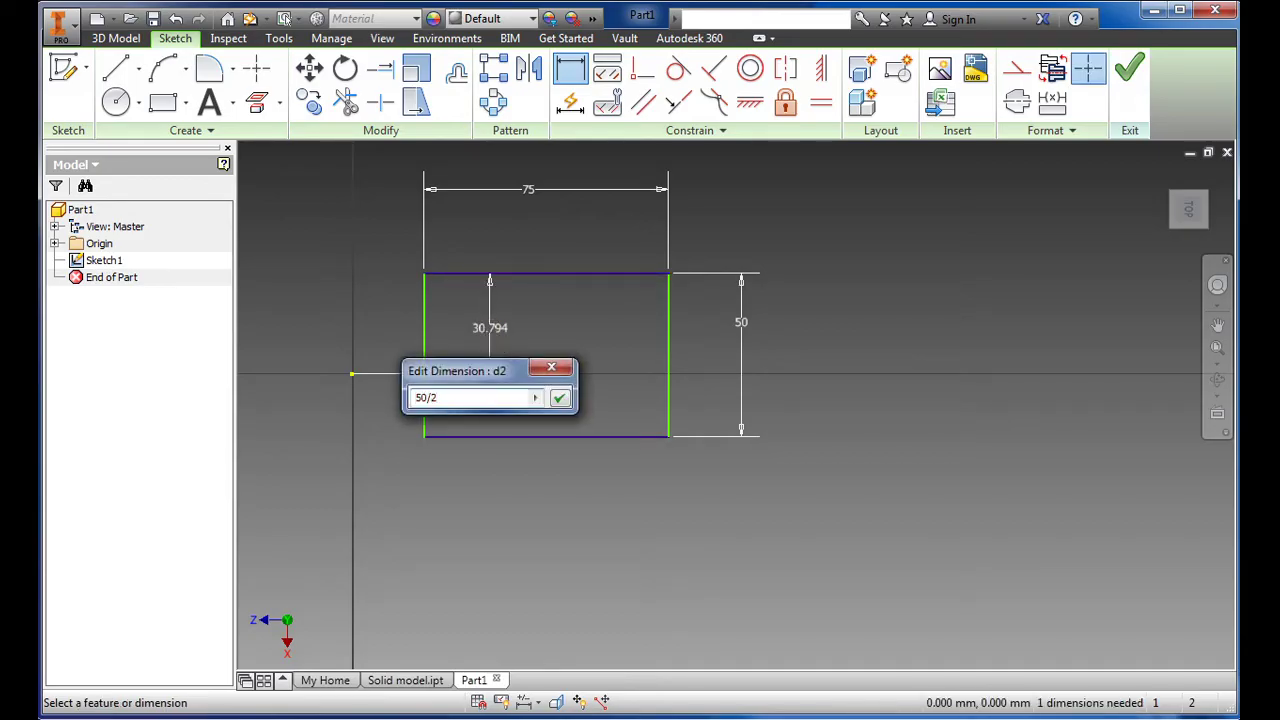
key("Return")
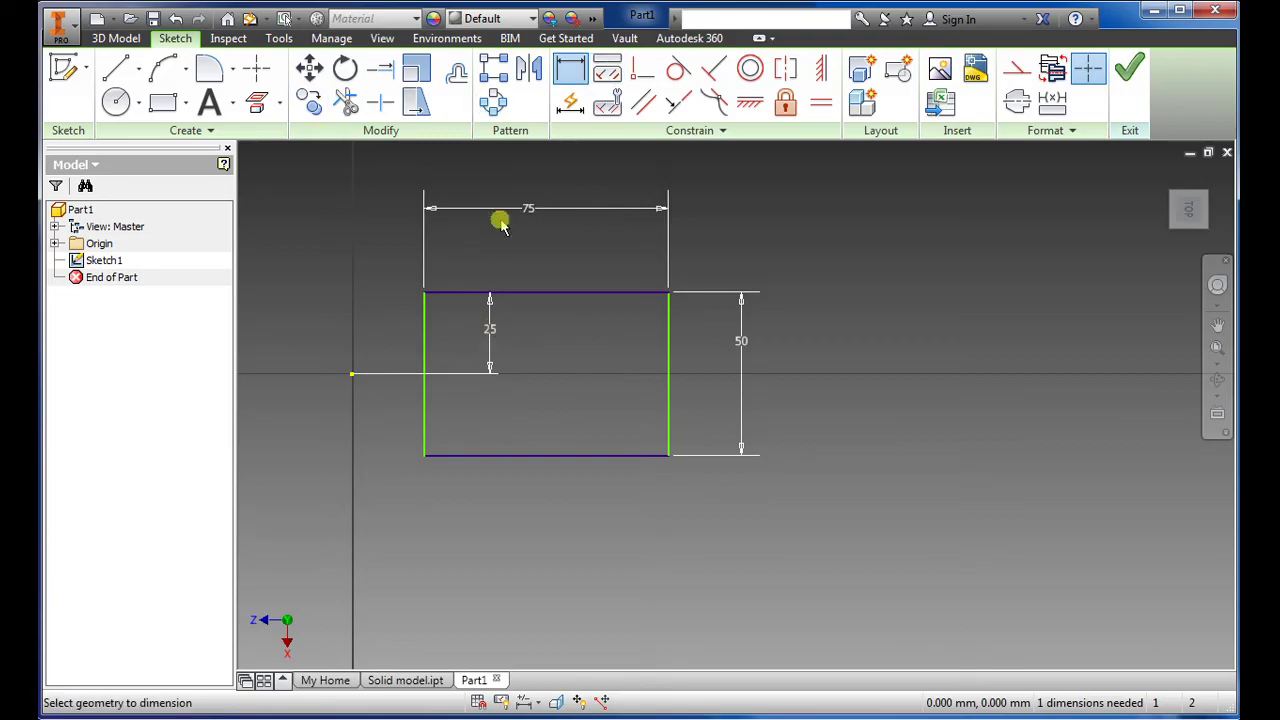
left_click(424, 320)
left_click(352, 374)
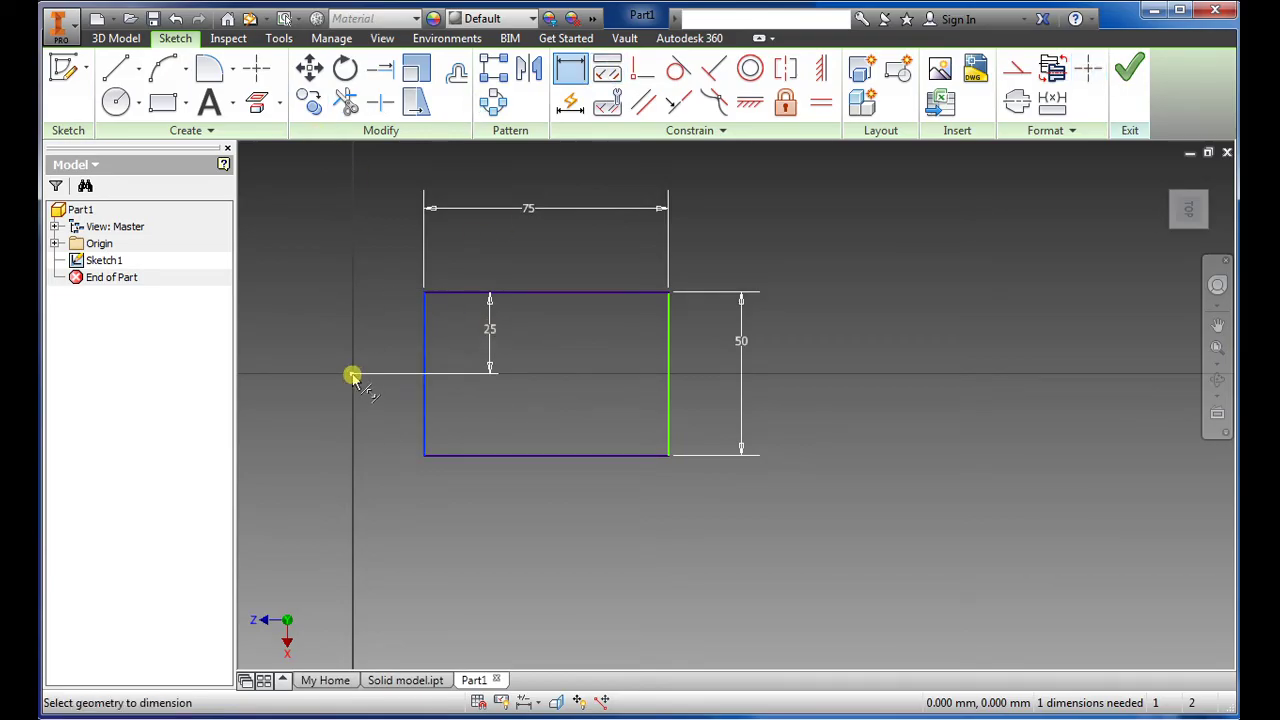
left_click(378, 257)
type("0")
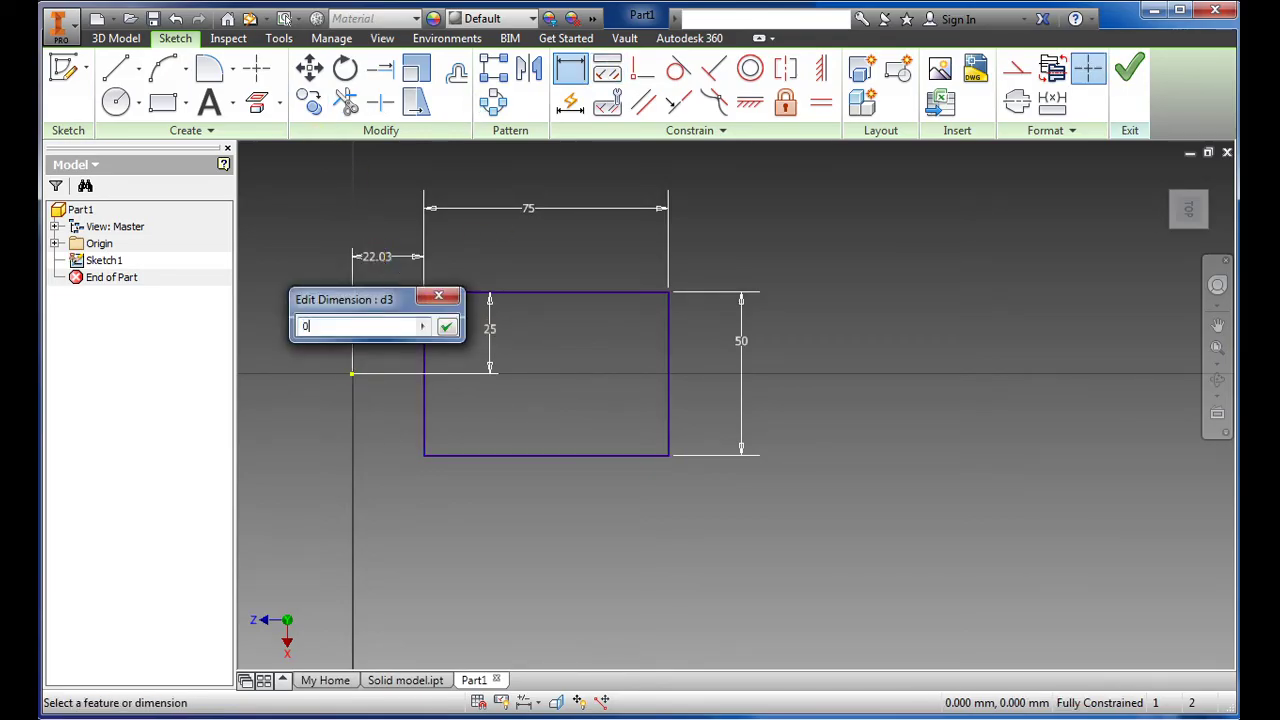
key("Return")
Finish the sketch and extrude the rectangle 15 mm into a solid base plate
left_click(1132, 70)
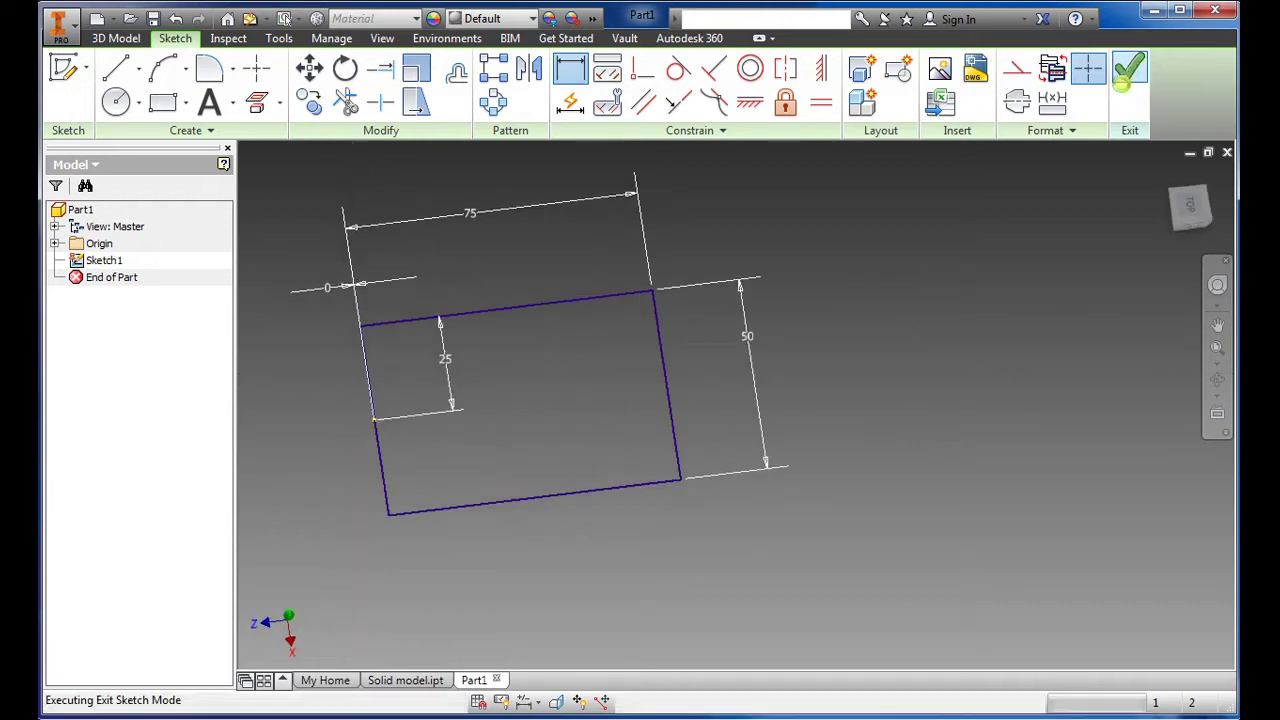
scroll(852, 375, "up", 5)
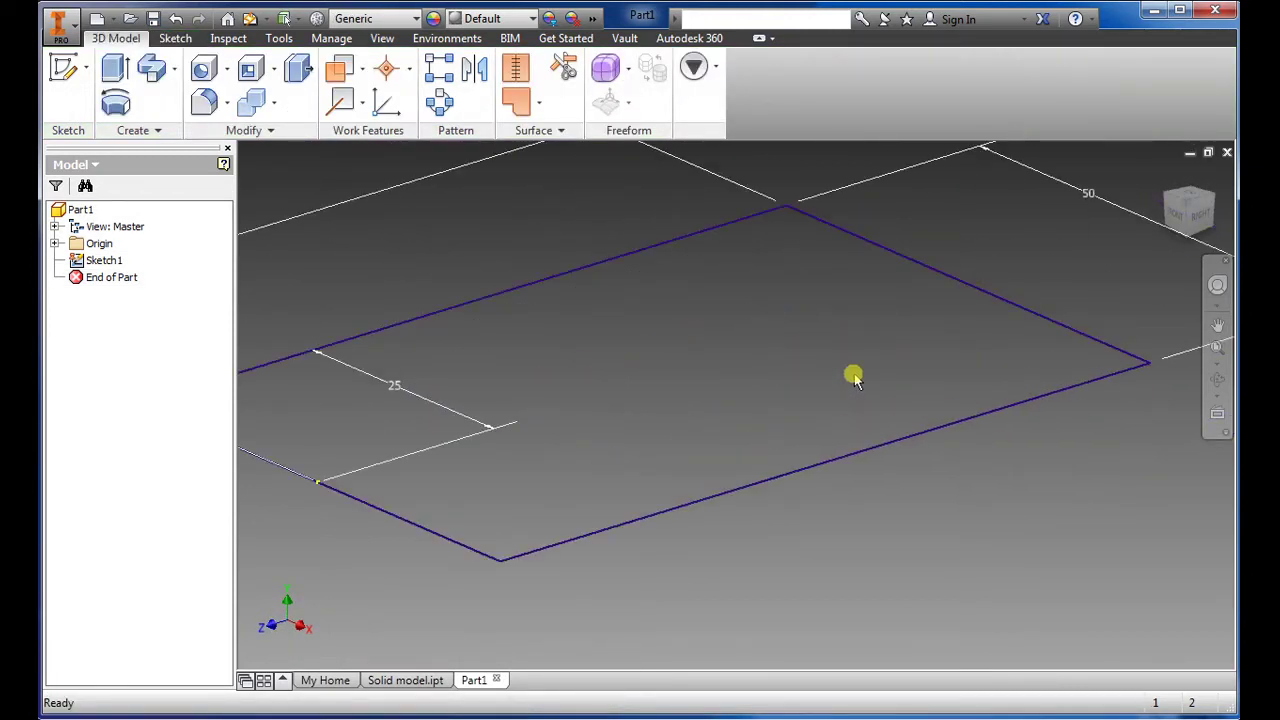
scroll(790, 340, "down", 3)
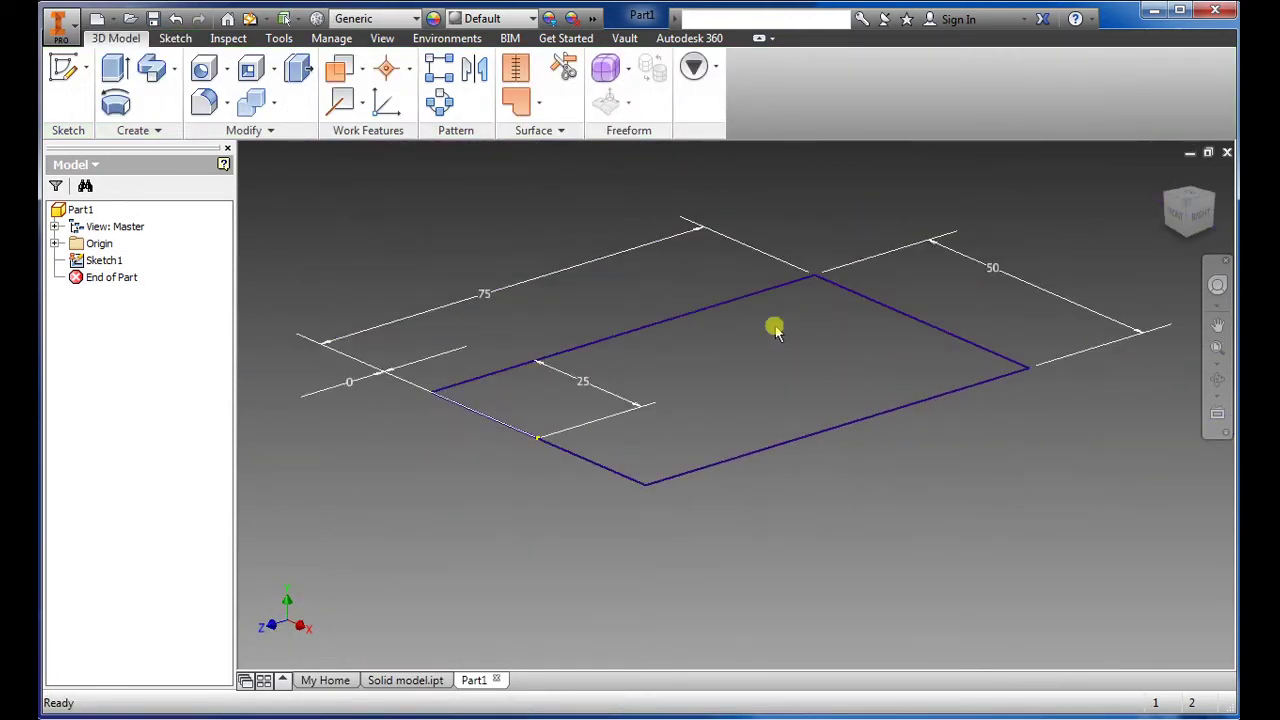
left_click(116, 72)
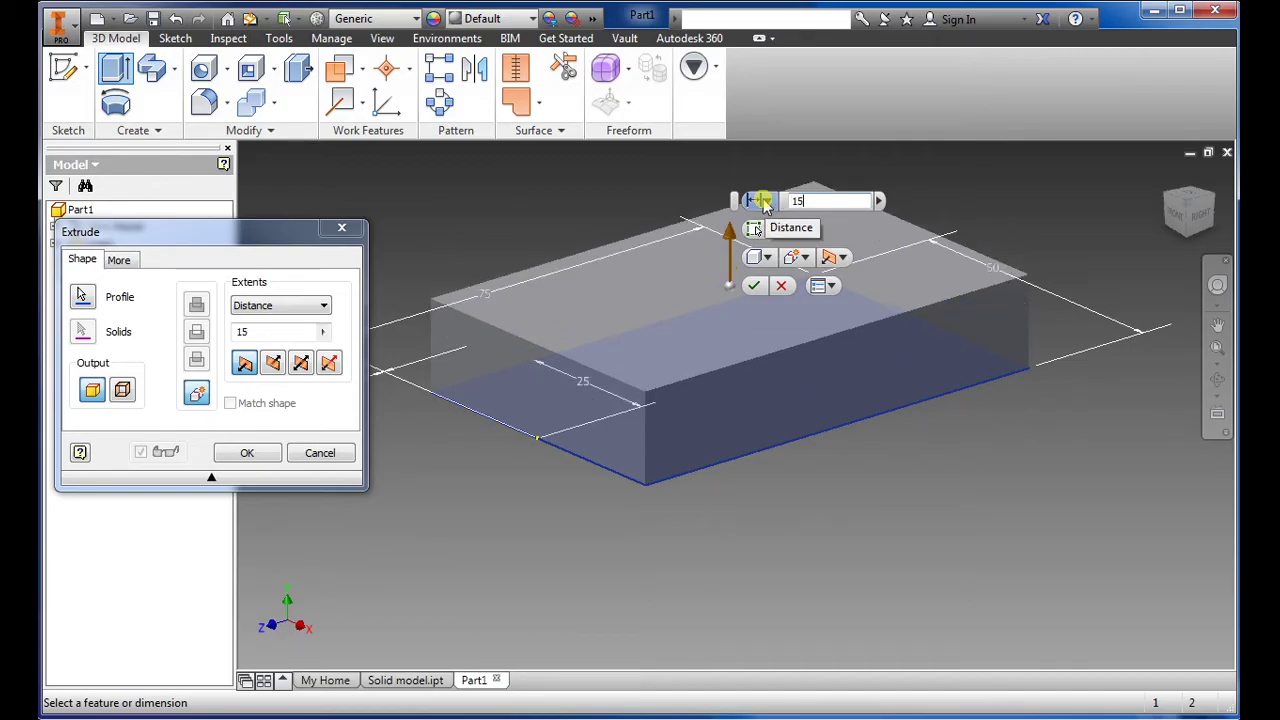
key("Return")
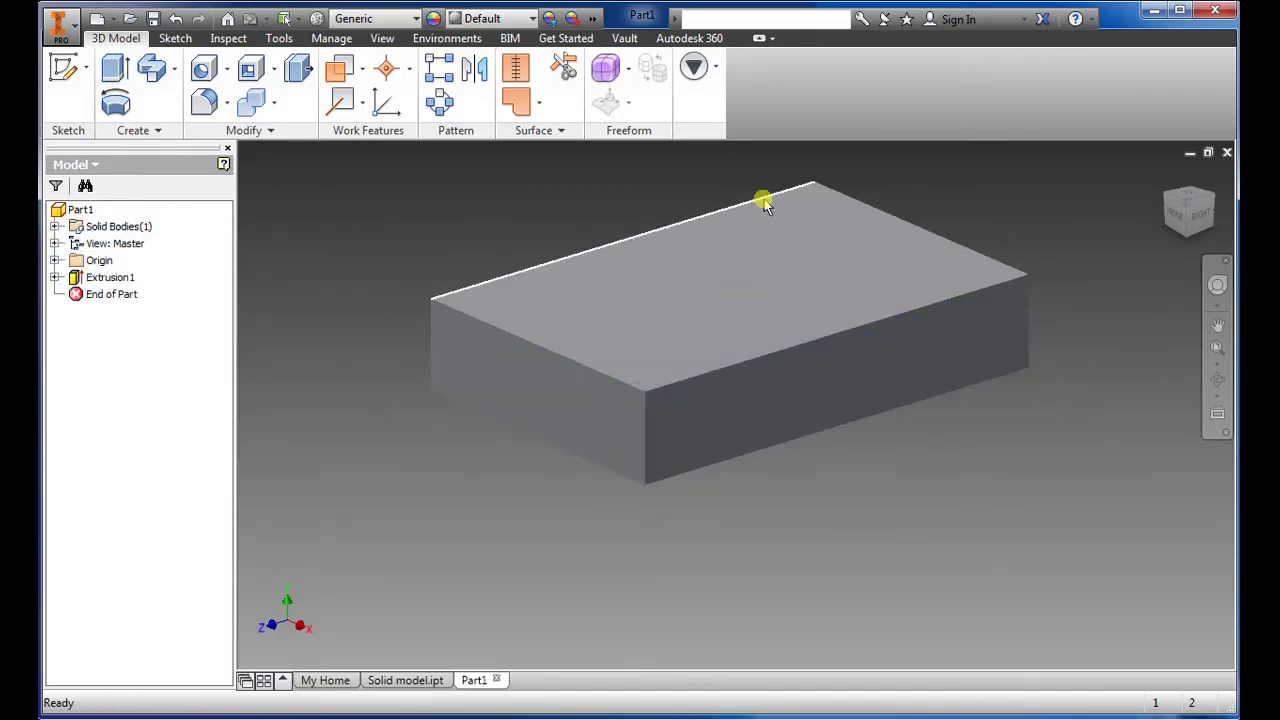
middle_click_drag(903, 470, 497, 323, "shift")
left_click(626, 426)
On the plate's bottom face, sketch a 50 mm circle centred on the short edge's midpoint
left_click(65, 85)
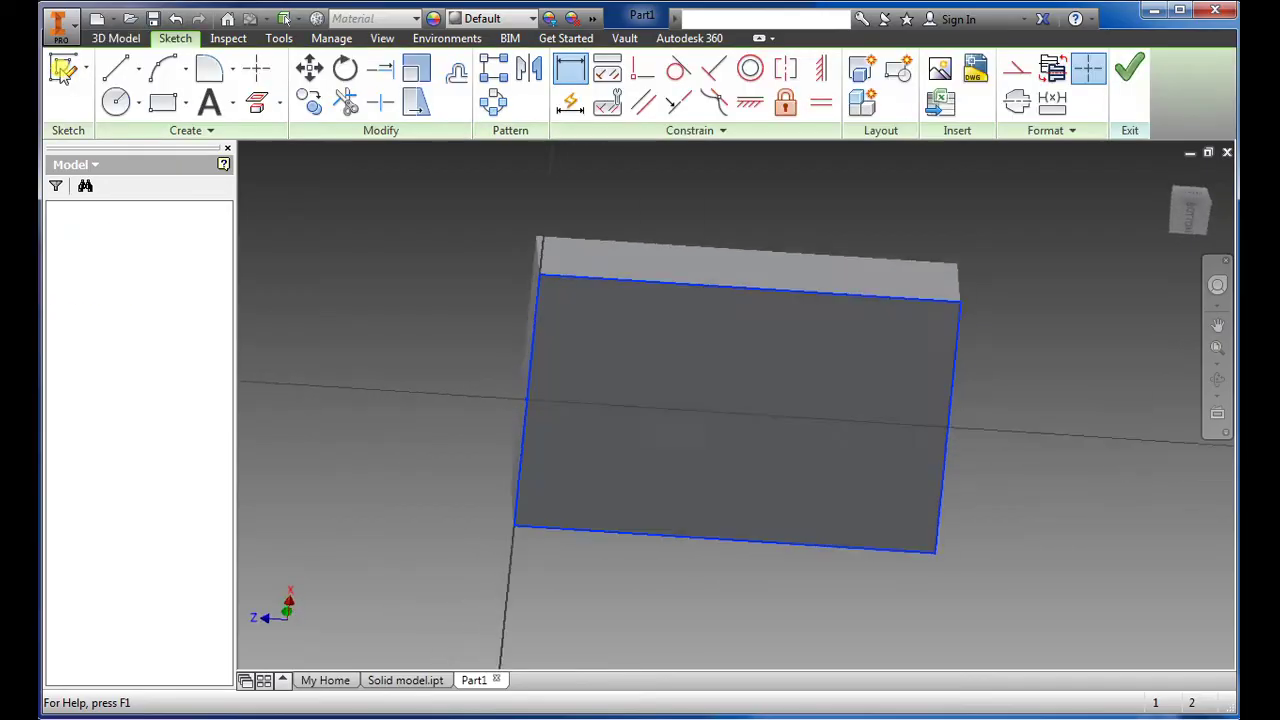
left_click(115, 101)
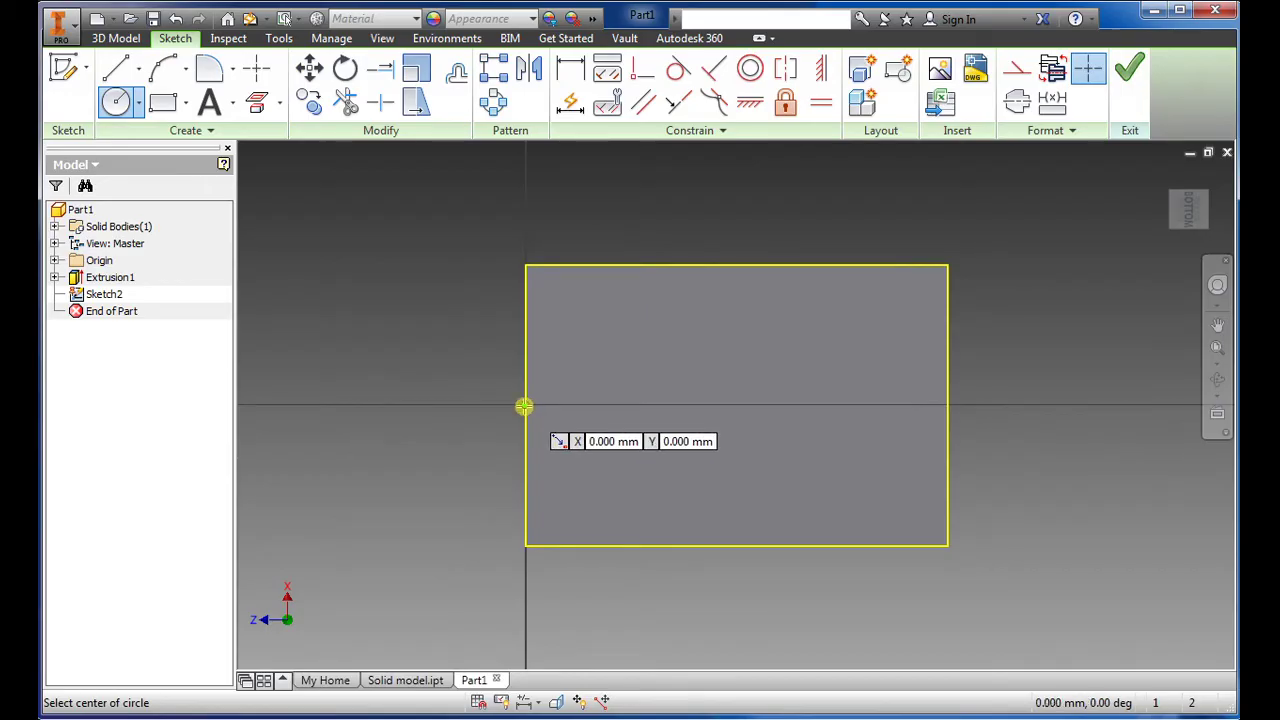
left_click(524, 406)
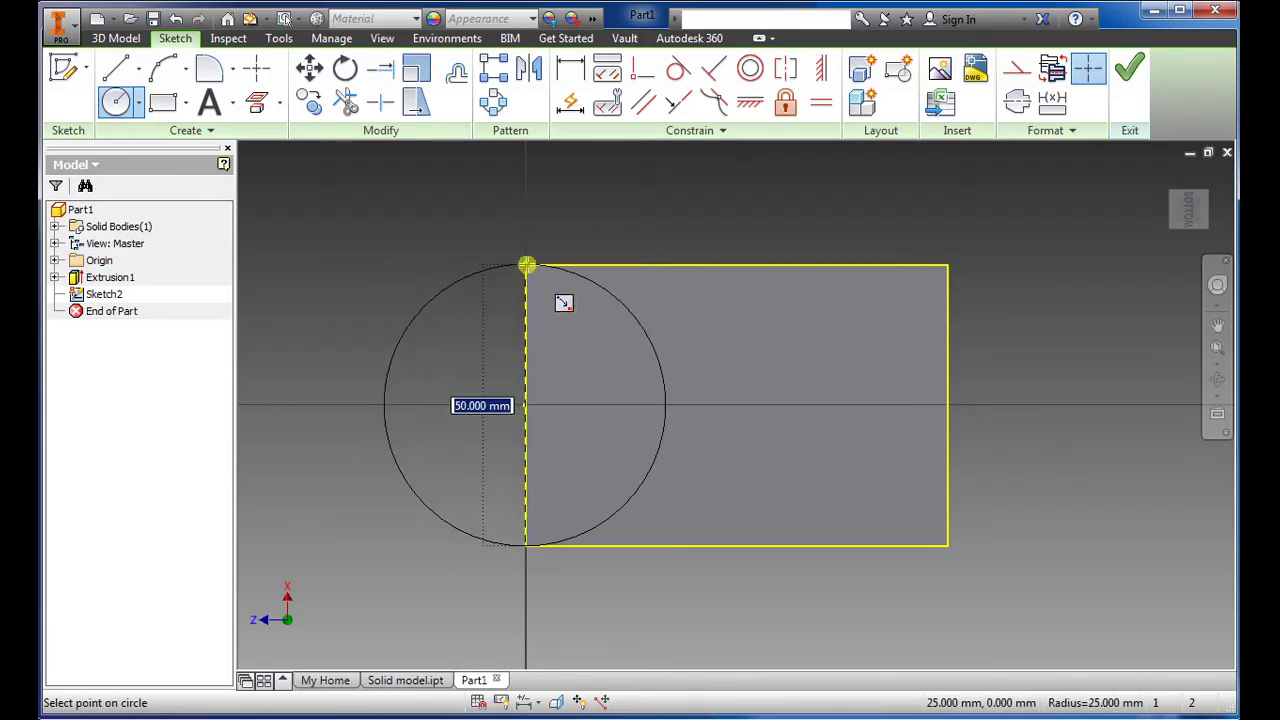
left_click(527, 265)
left_click(1129, 67)
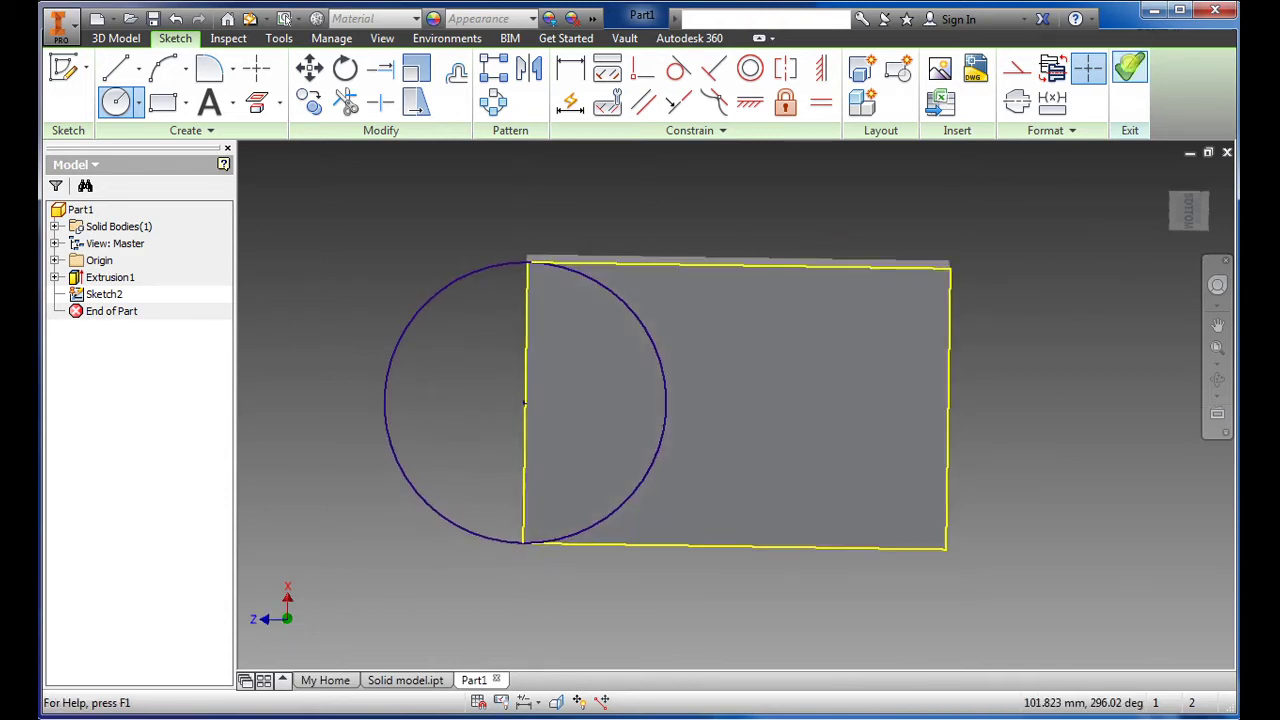
mouse_move(443, 323)
middle_mouse_down("shift")
mouse_move(385, 395)
mouse_move(429, 360)
middle_mouse_up("shift")
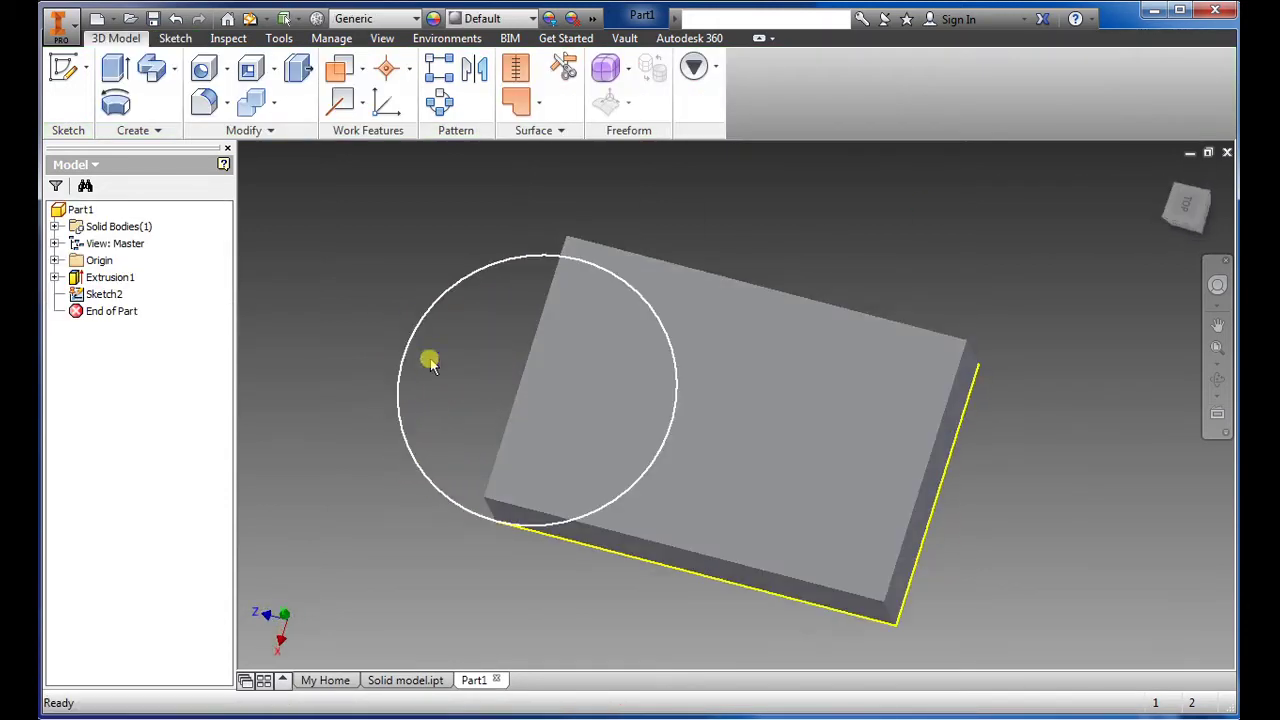
Extrude the 50 mm circle 40 mm in Direction 2 with Join to form the boss
left_click(116, 76)
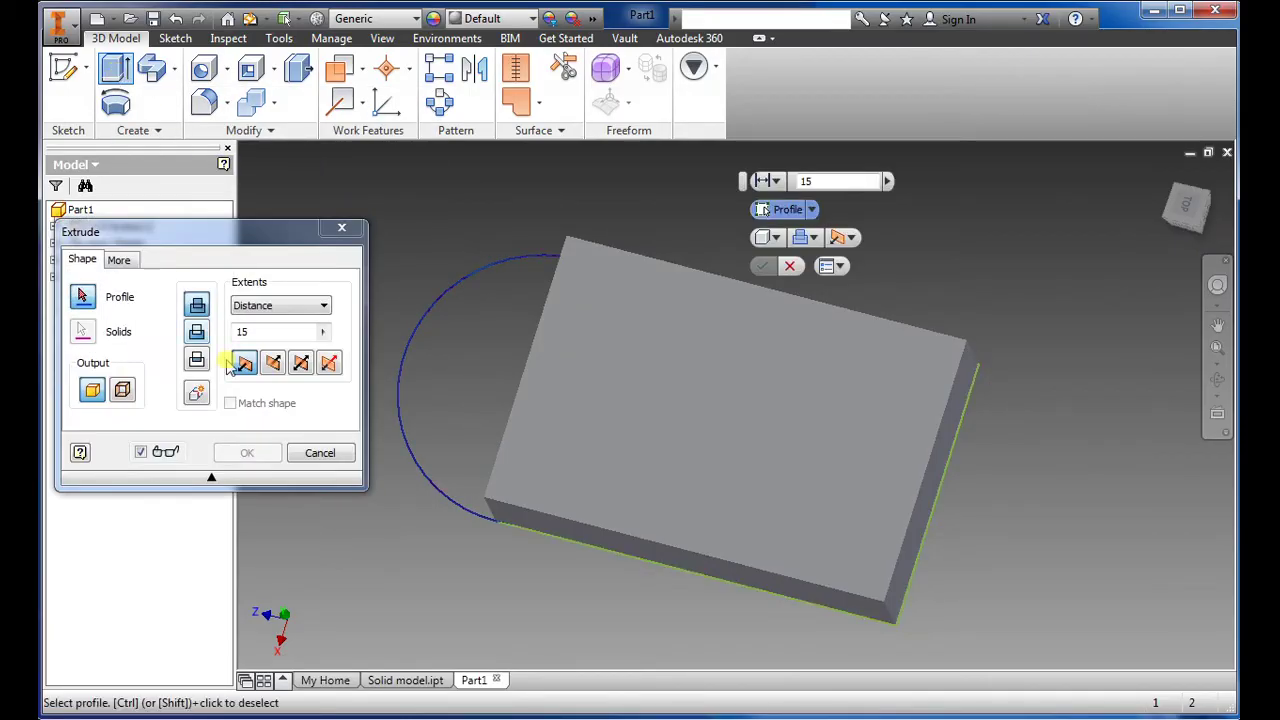
left_click(447, 386)
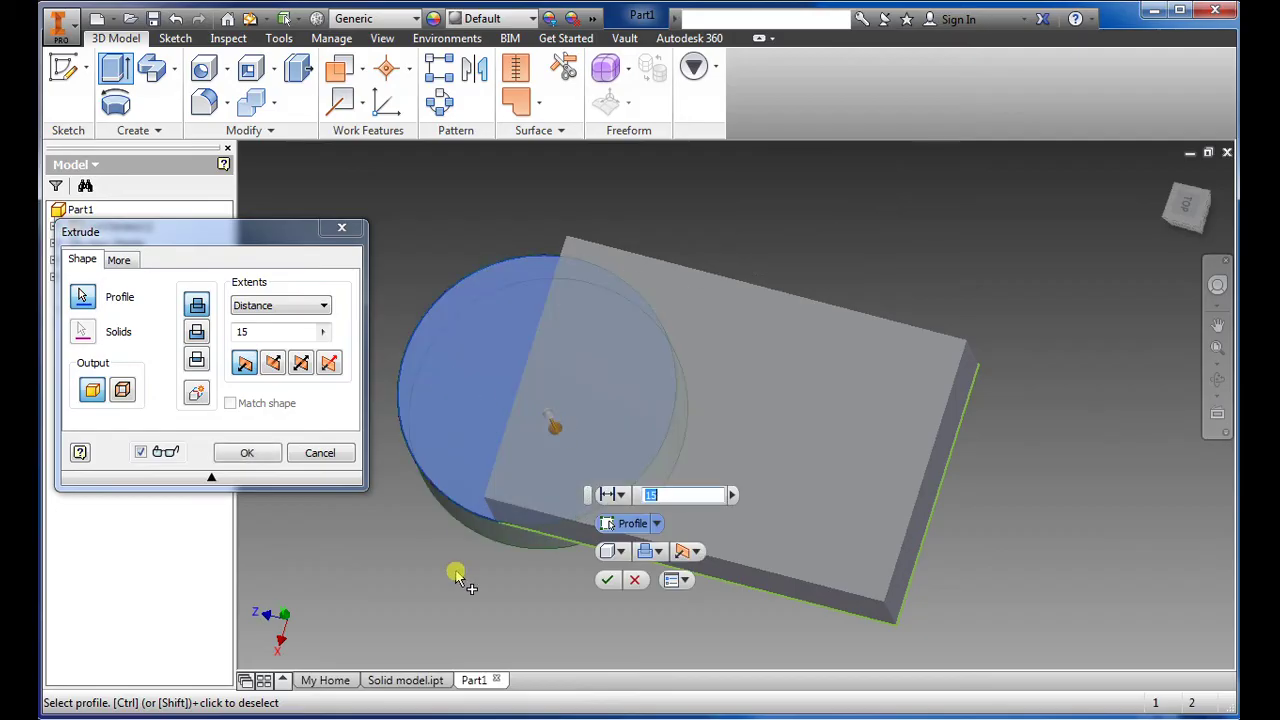
middle_click_drag(454, 571, 457, 500, "shift")
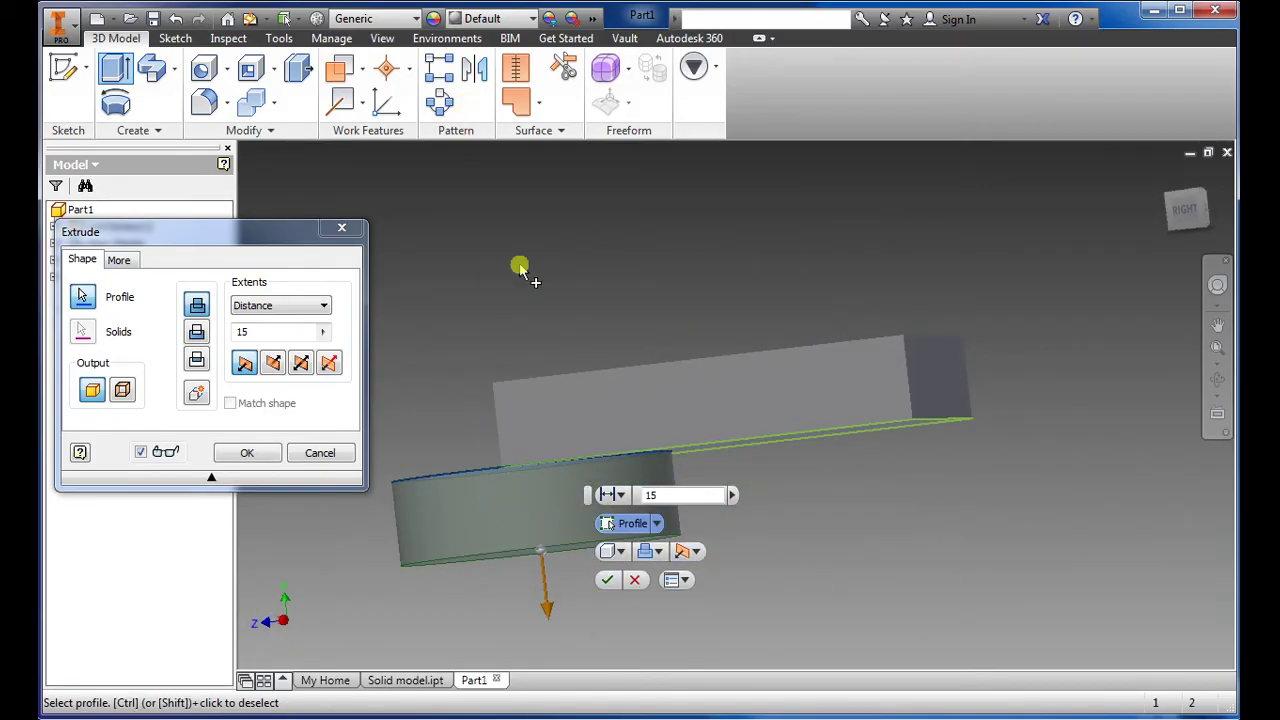
left_click(688, 551)
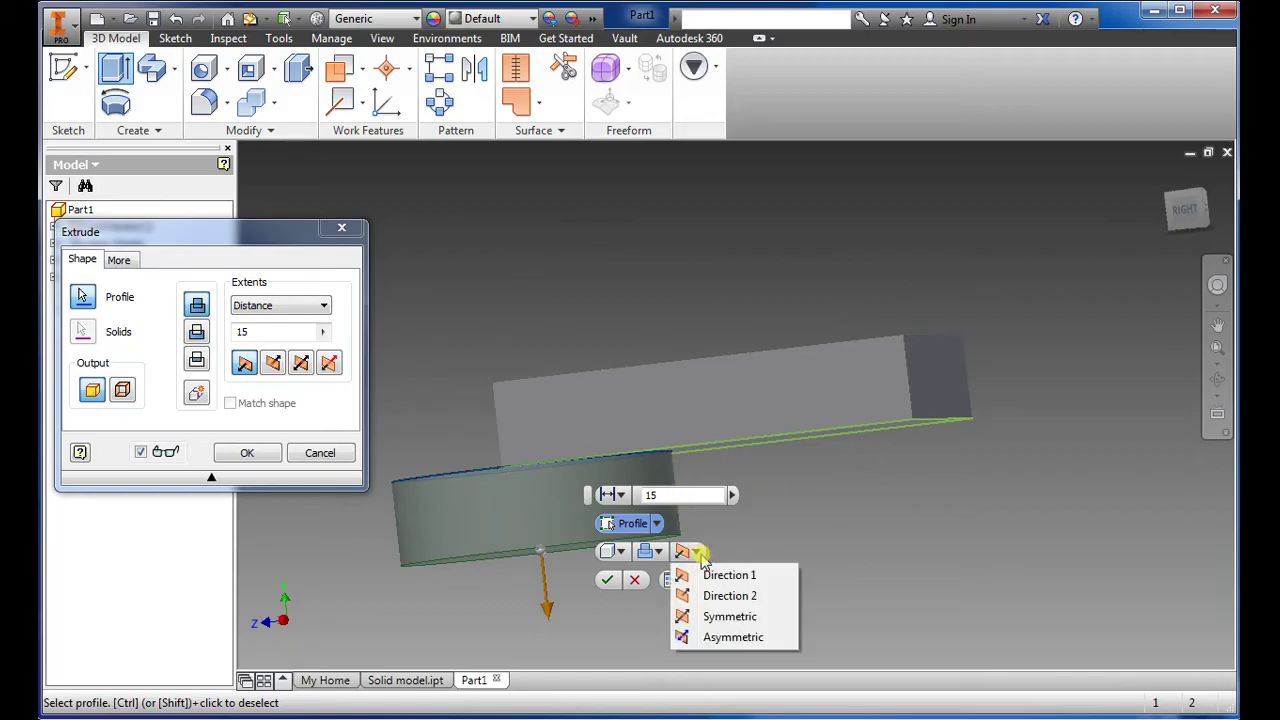
left_click(733, 596)
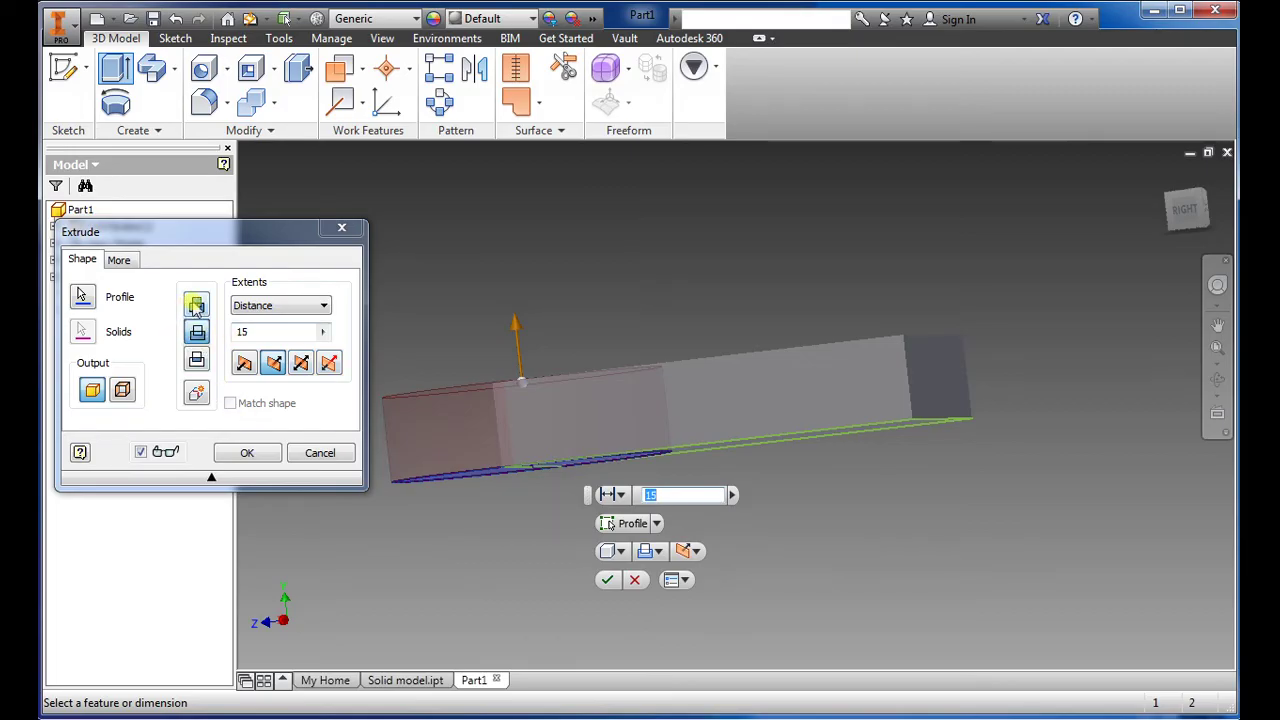
left_click(197, 306)
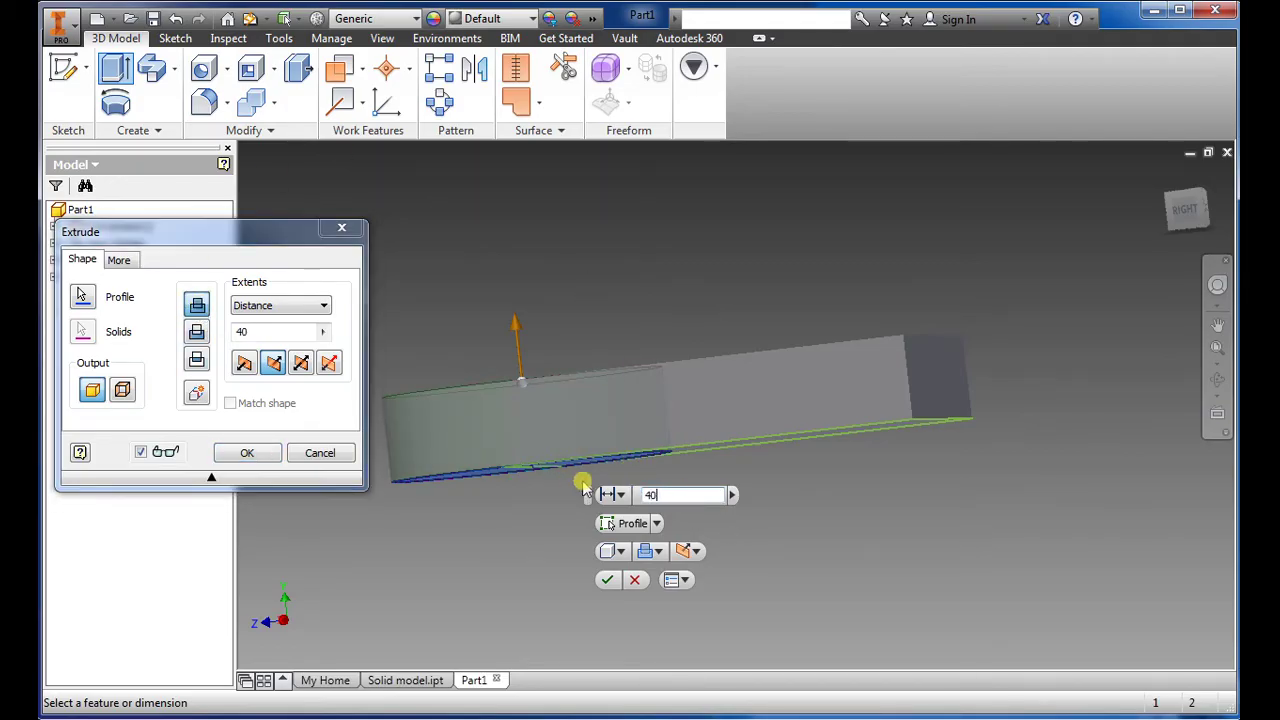
key("Return")
middle_click_drag(643, 538, 614, 577, "shift")
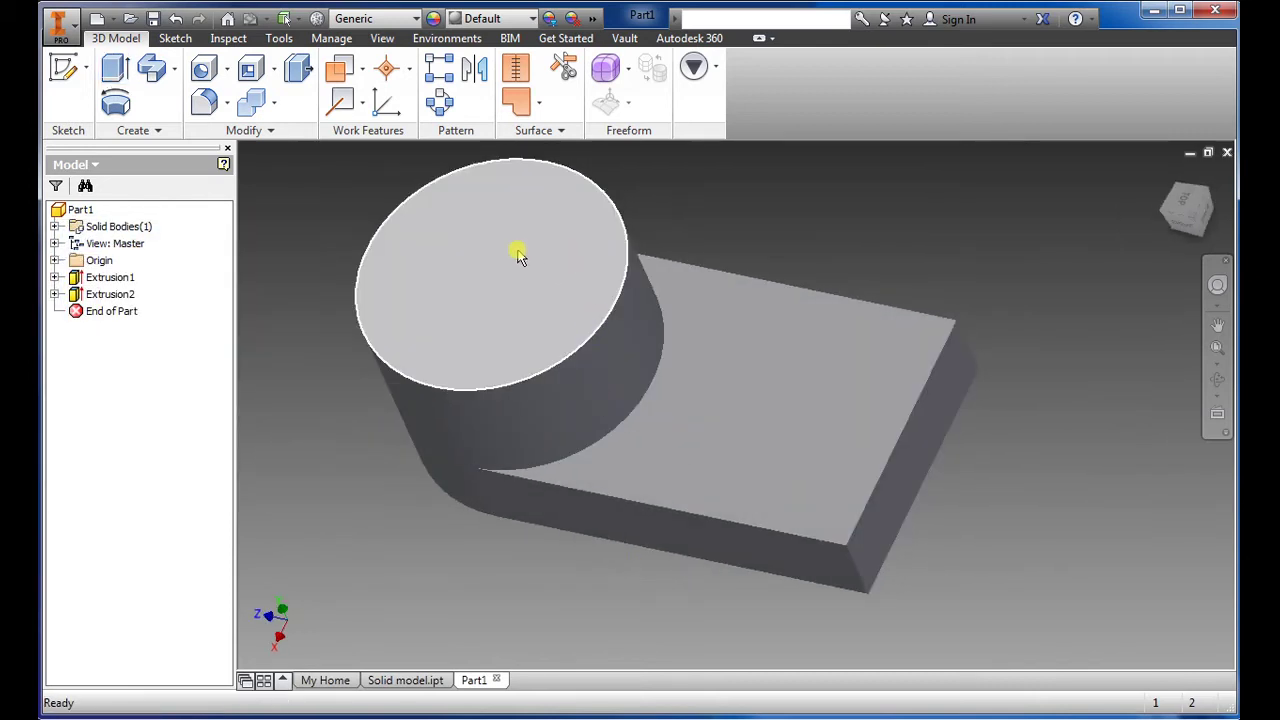
left_click(405, 680)
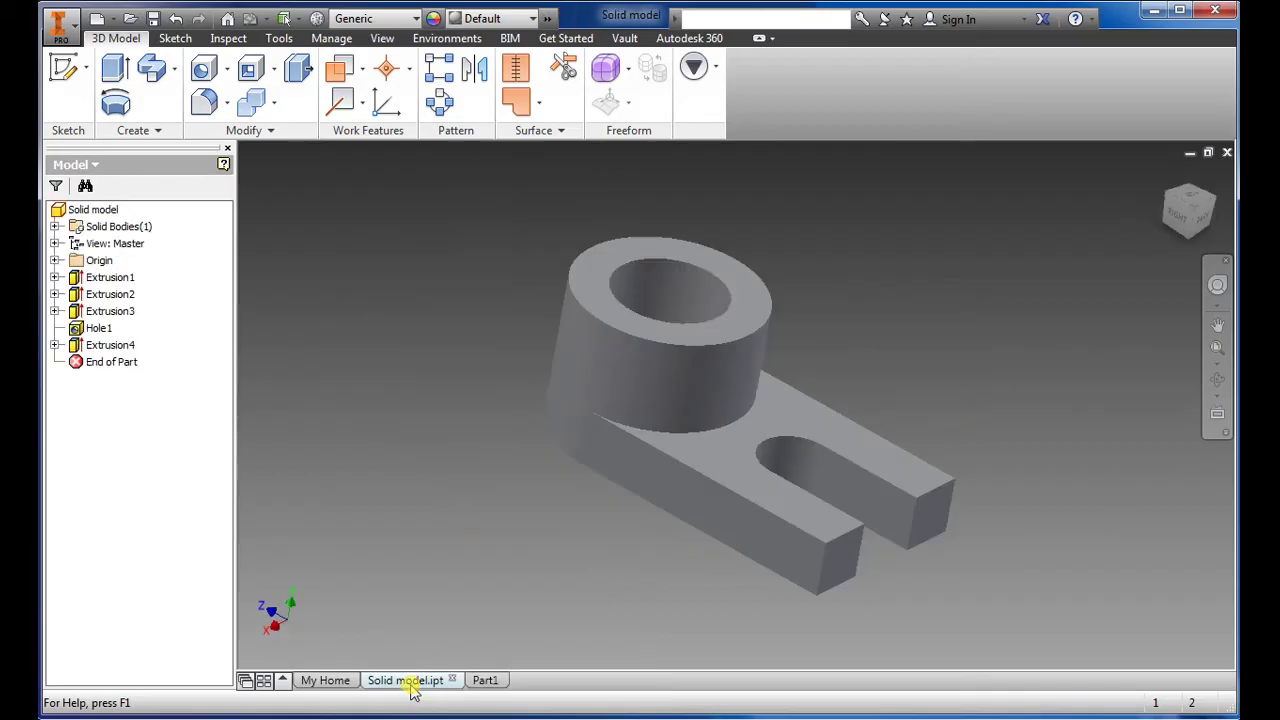
left_click(485, 680)
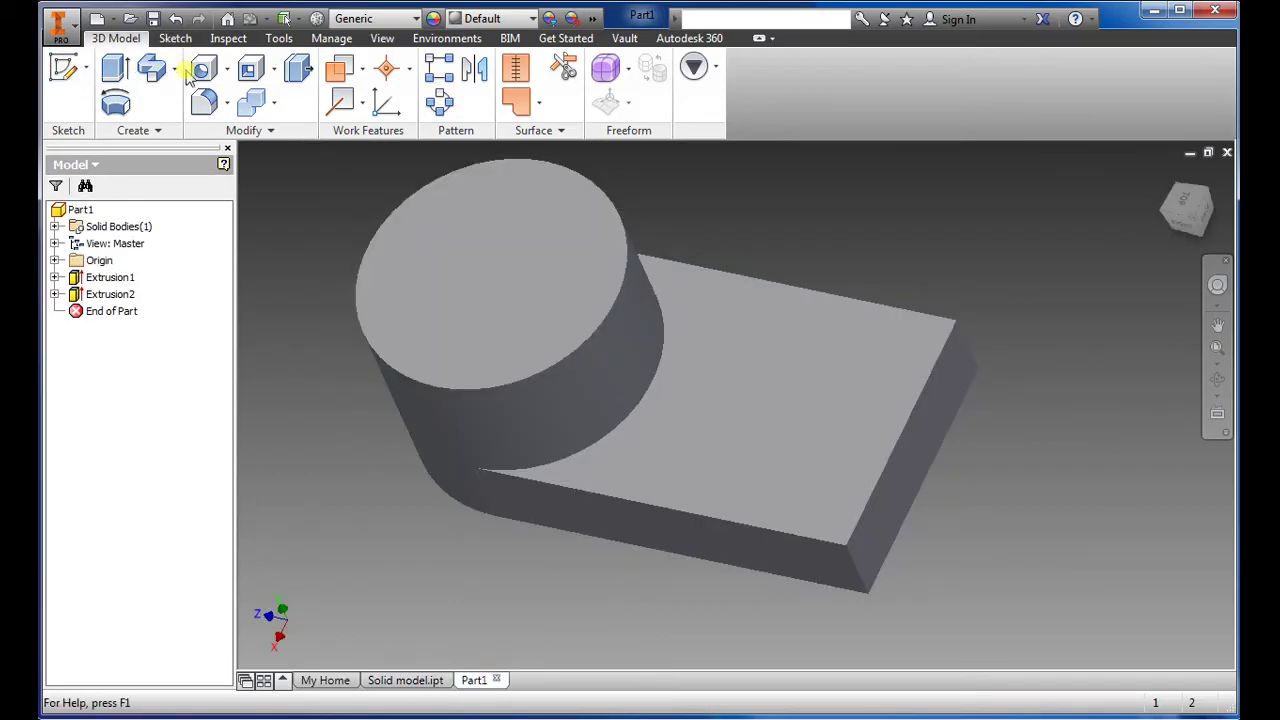
left_click(452, 285)
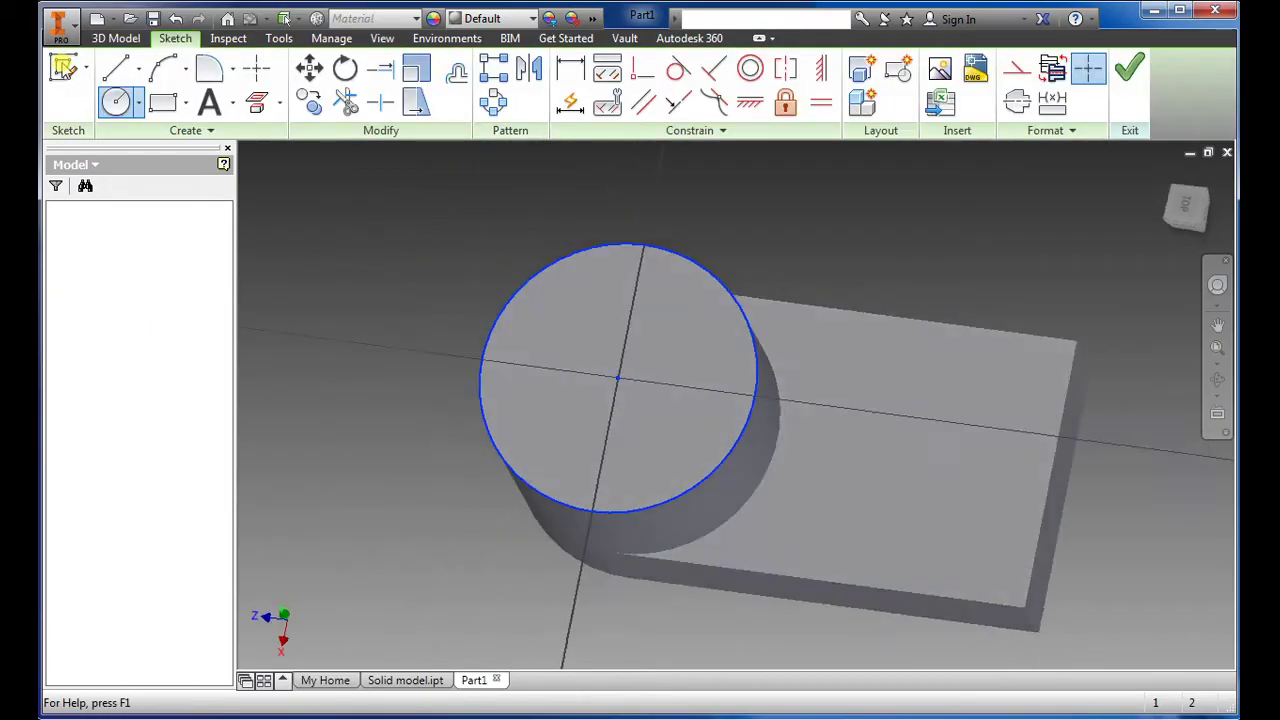
Draw a 30 mm diameter circle at the origin on the boss top and finish the sketch
left_click(115, 101)
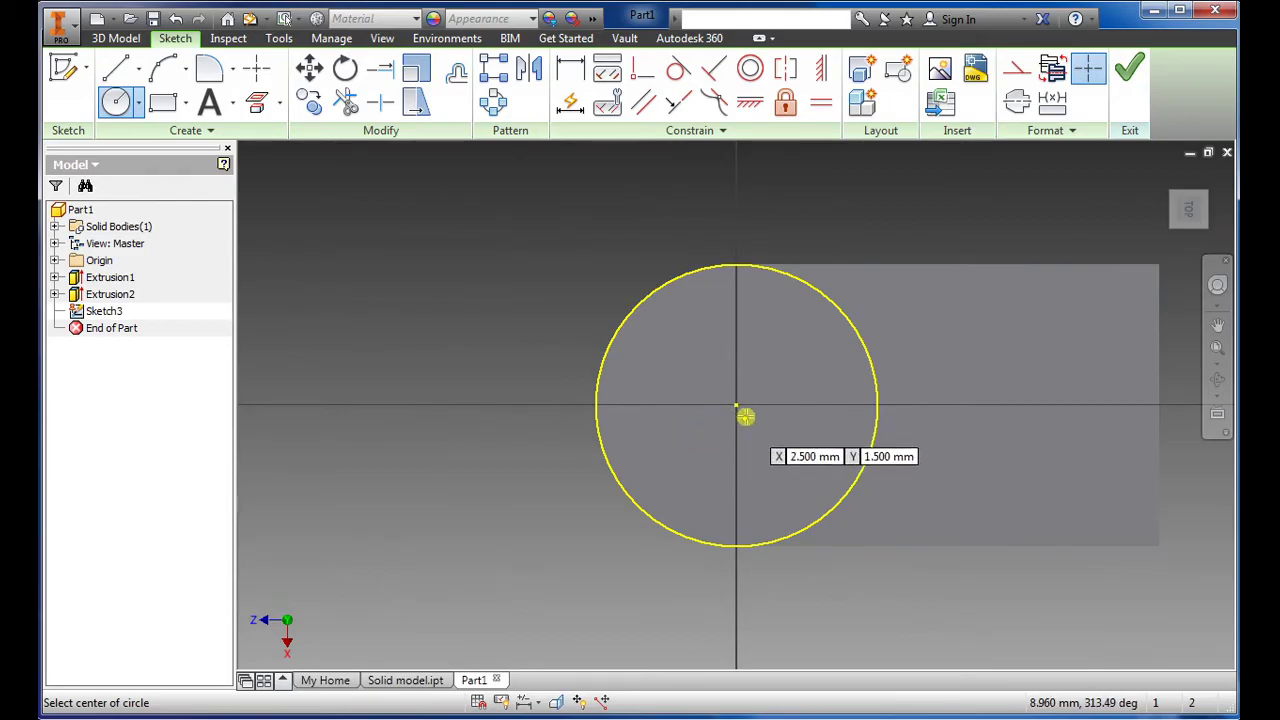
left_click(735, 404)
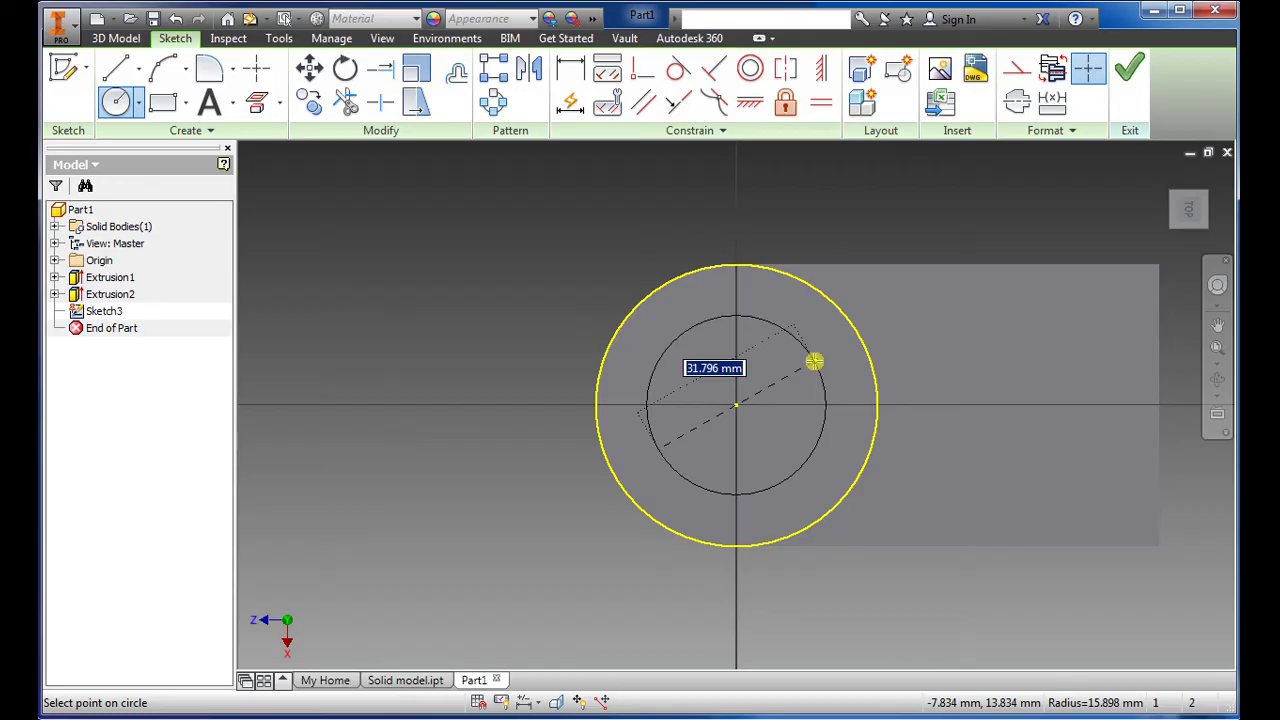
type("30")
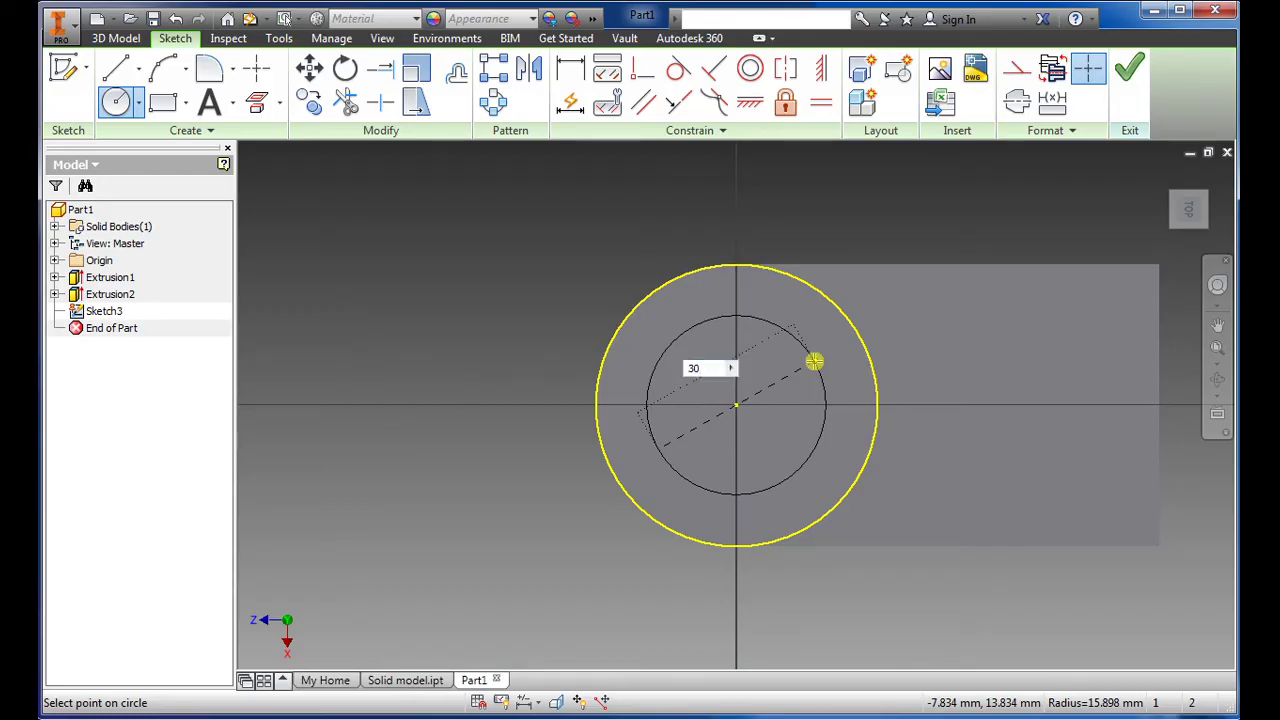
key("Return")
left_click(1129, 67)
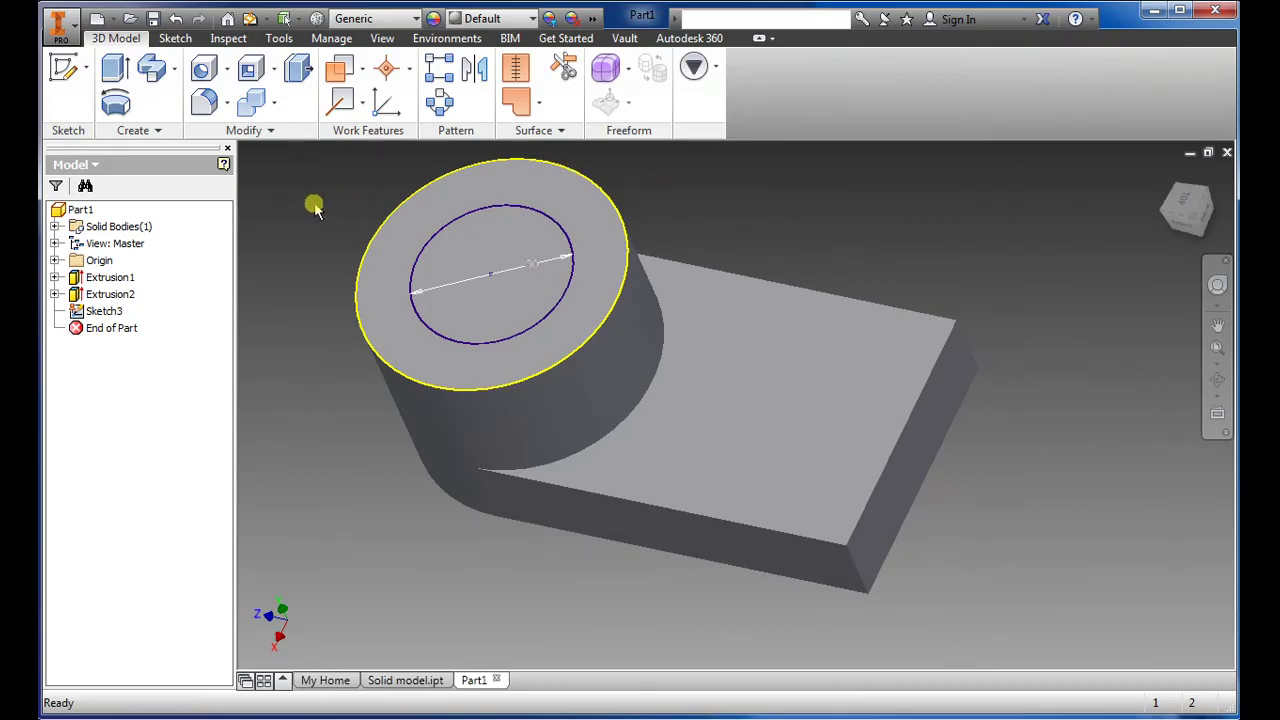
left_click(116, 70)
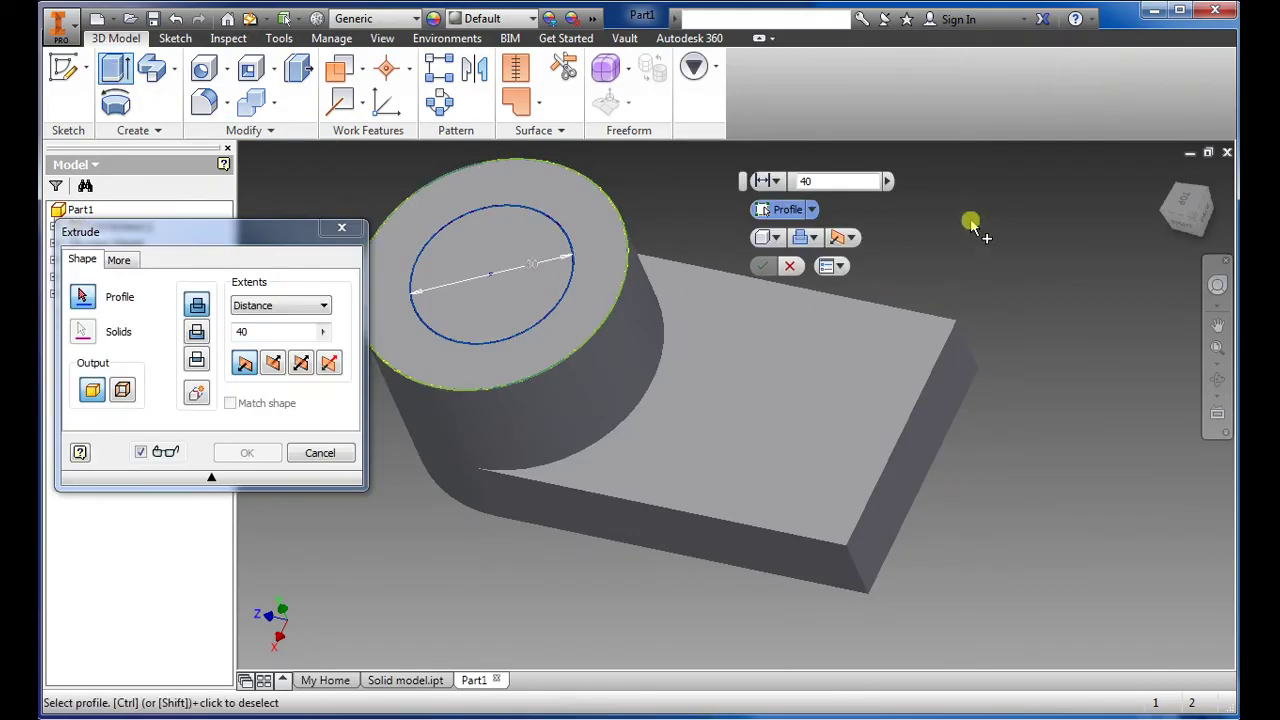
Cut the inner 30 mm circle with a Through All extrusion to bore out the boss
left_click(197, 335)
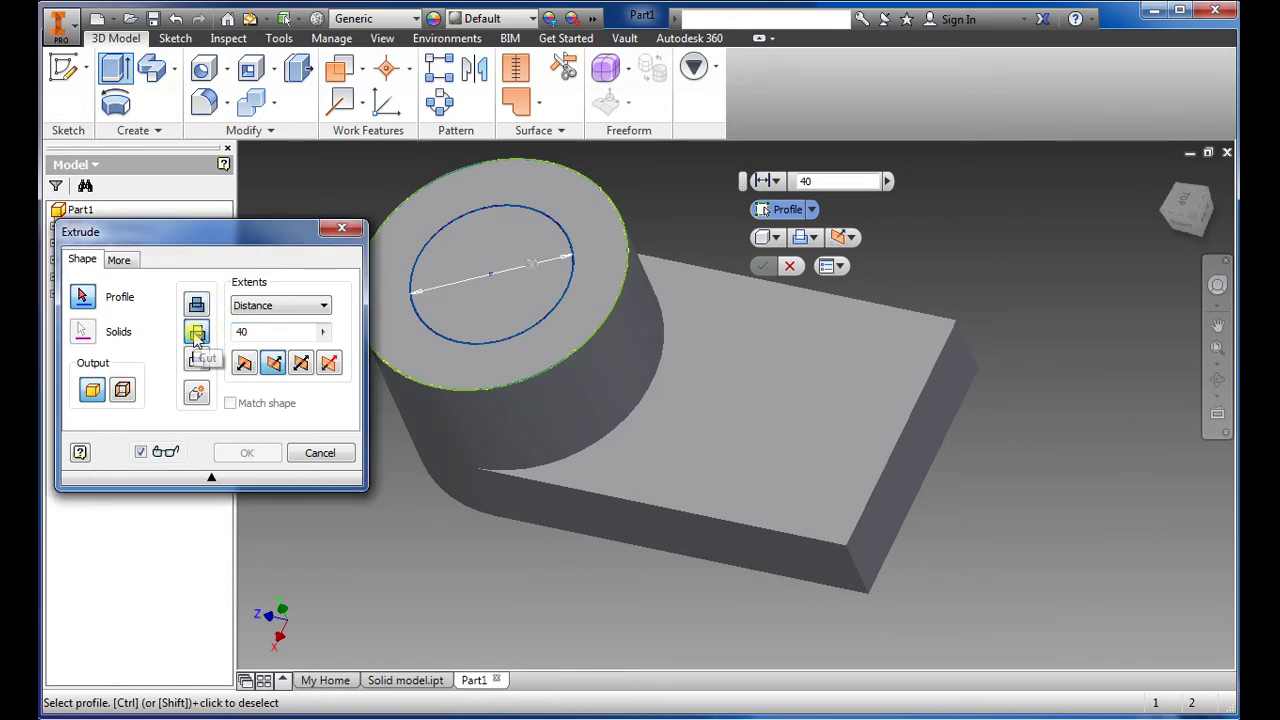
left_click(481, 240)
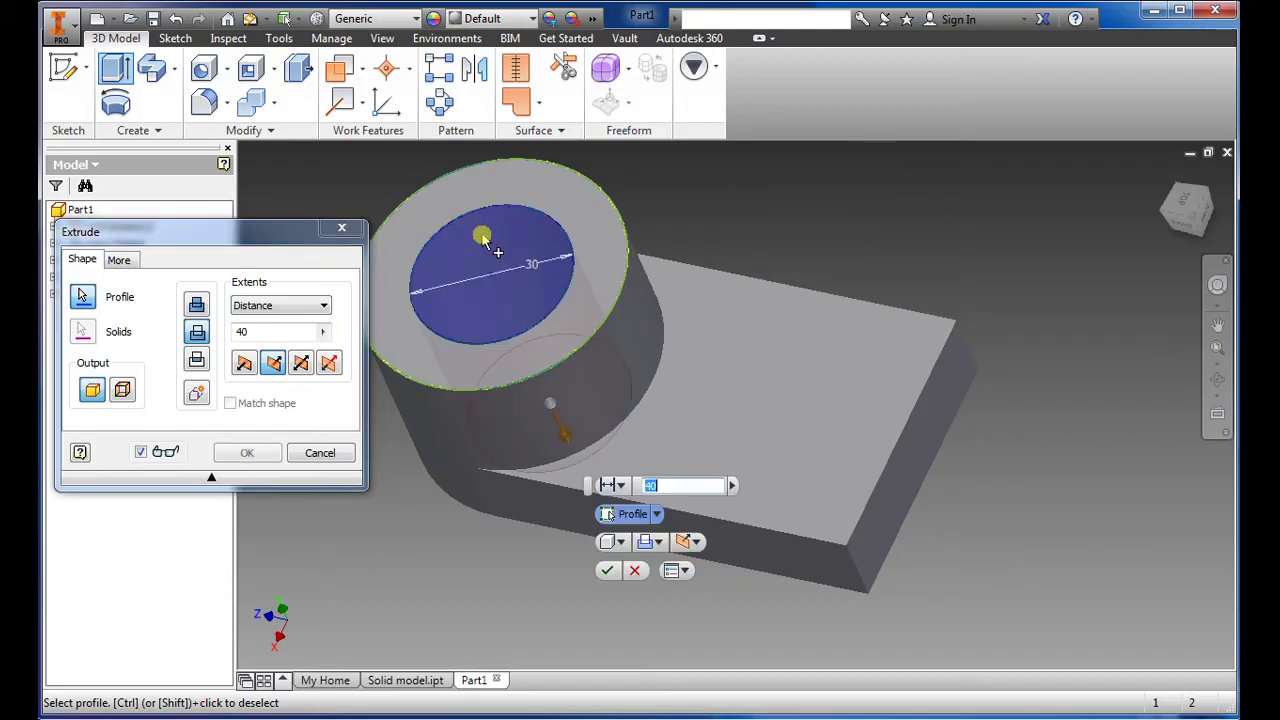
middle_click_drag(714, 291, 723, 257, "shift")
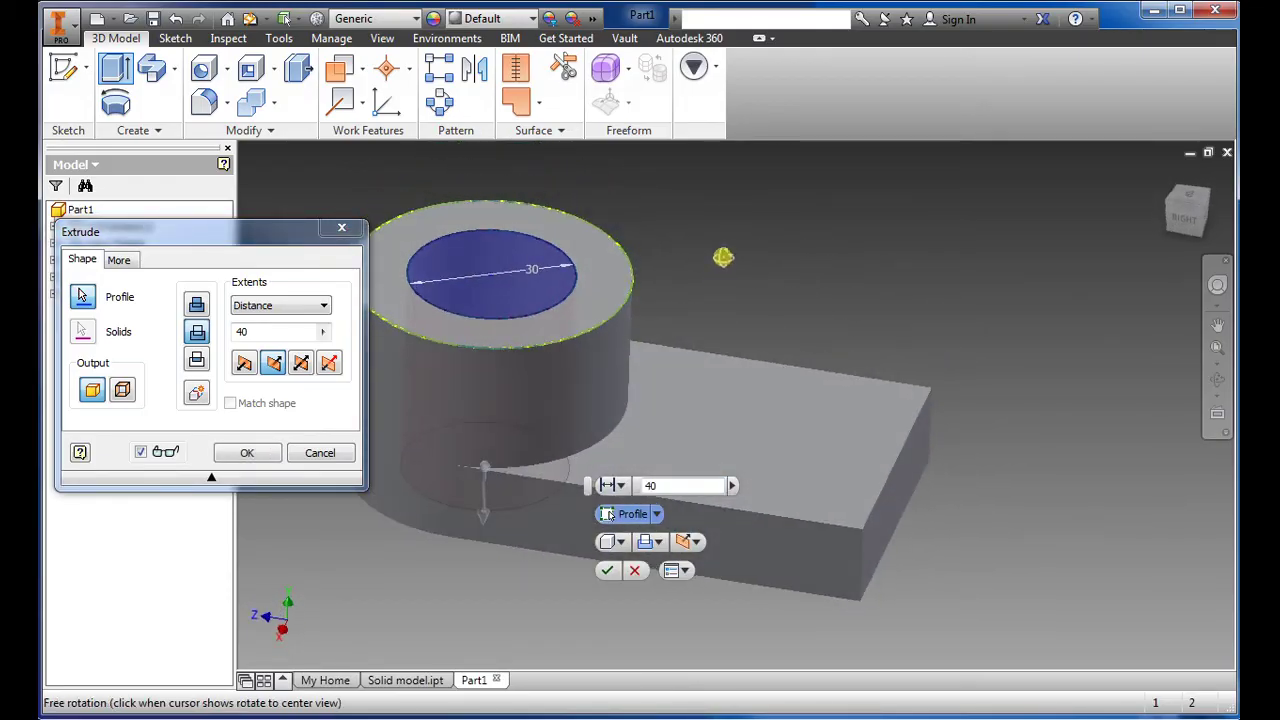
left_click(621, 486)
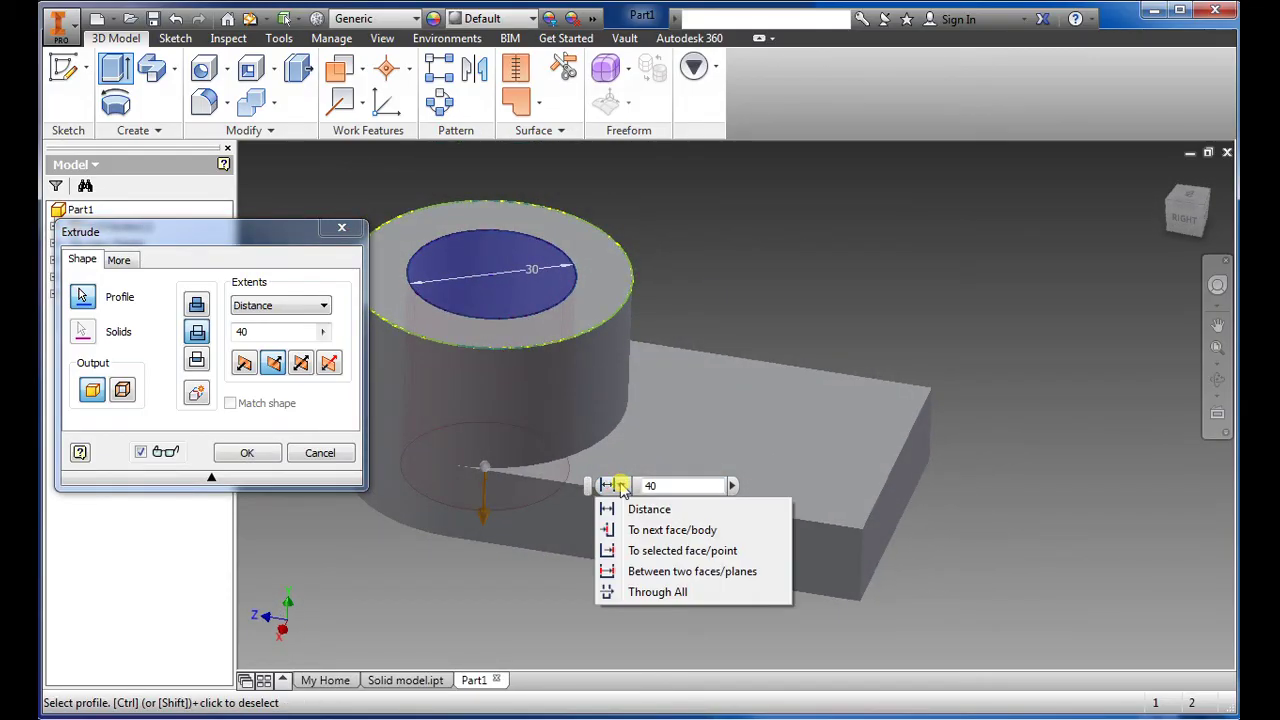
left_click(660, 592)
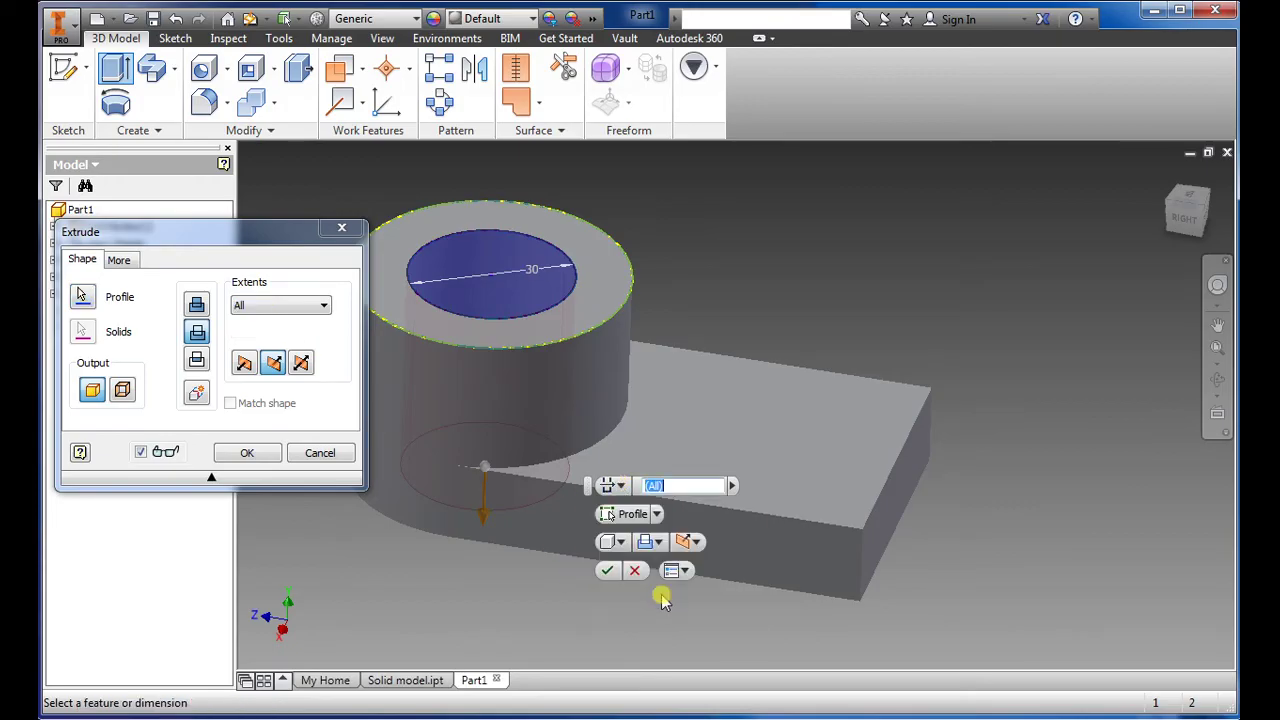
left_click(606, 571)
key("F4")
left_click_drag(689, 257, 757, 254)
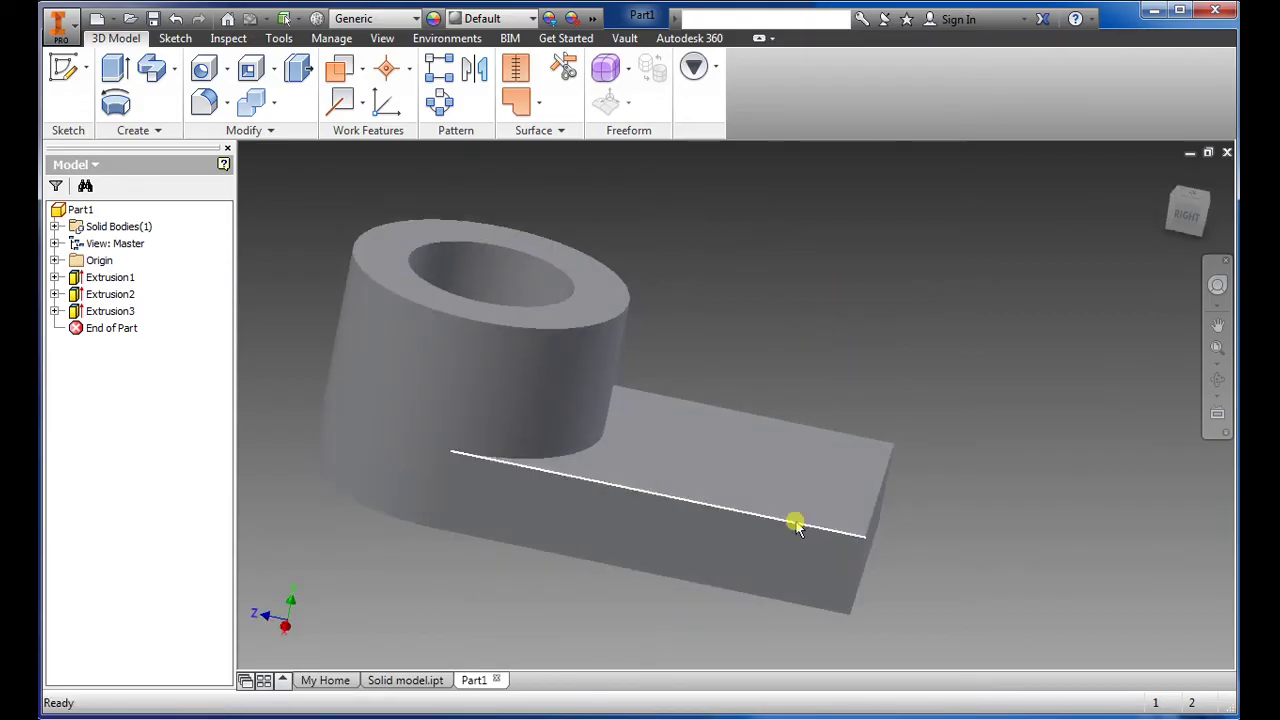
left_click(405, 680)
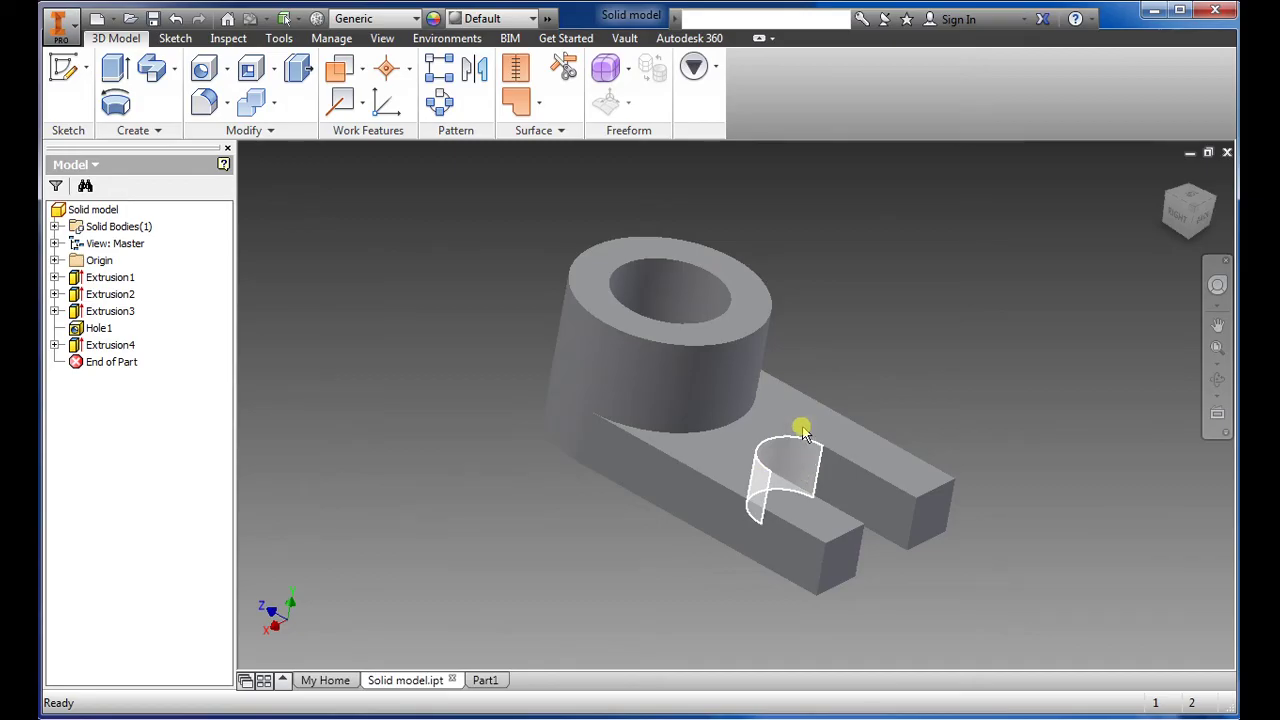
left_click(486, 680)
left_click_drag(626, 534, 539, 605)
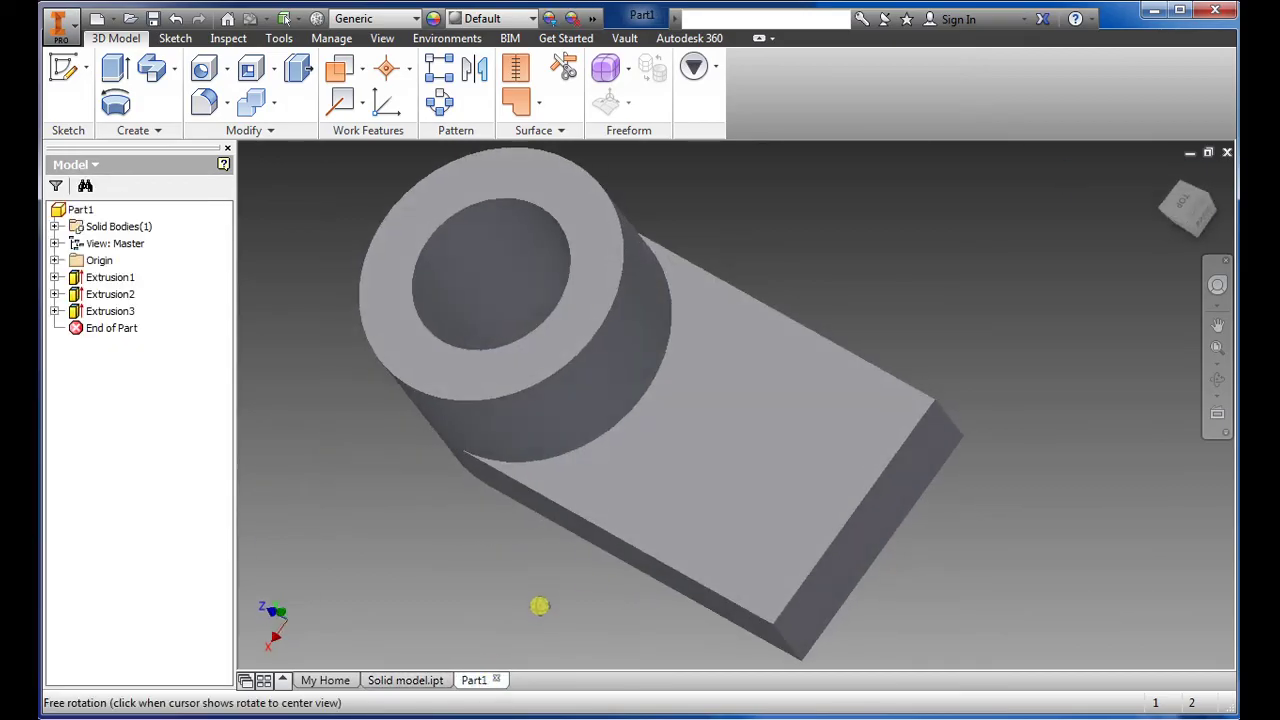
key("Escape")
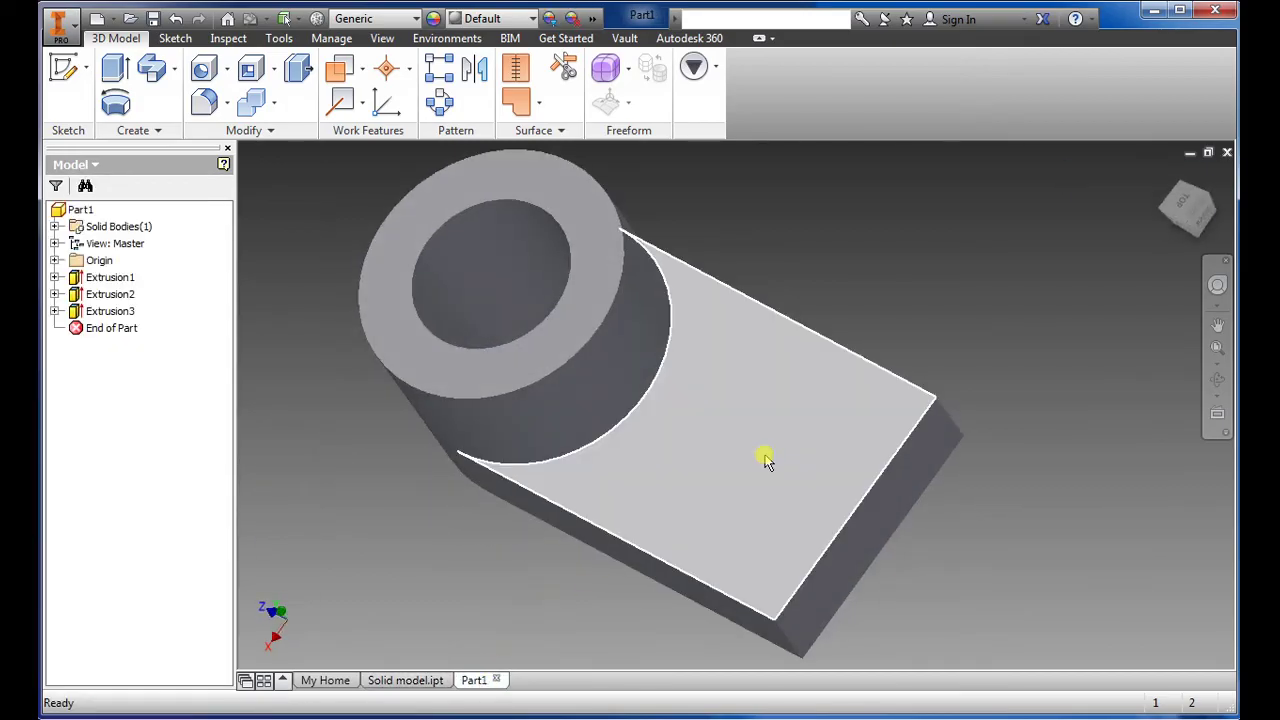
Add a 20 mm Through All hole on the plate, positioned 25 and 30 mm from its edges
left_click(207, 72)
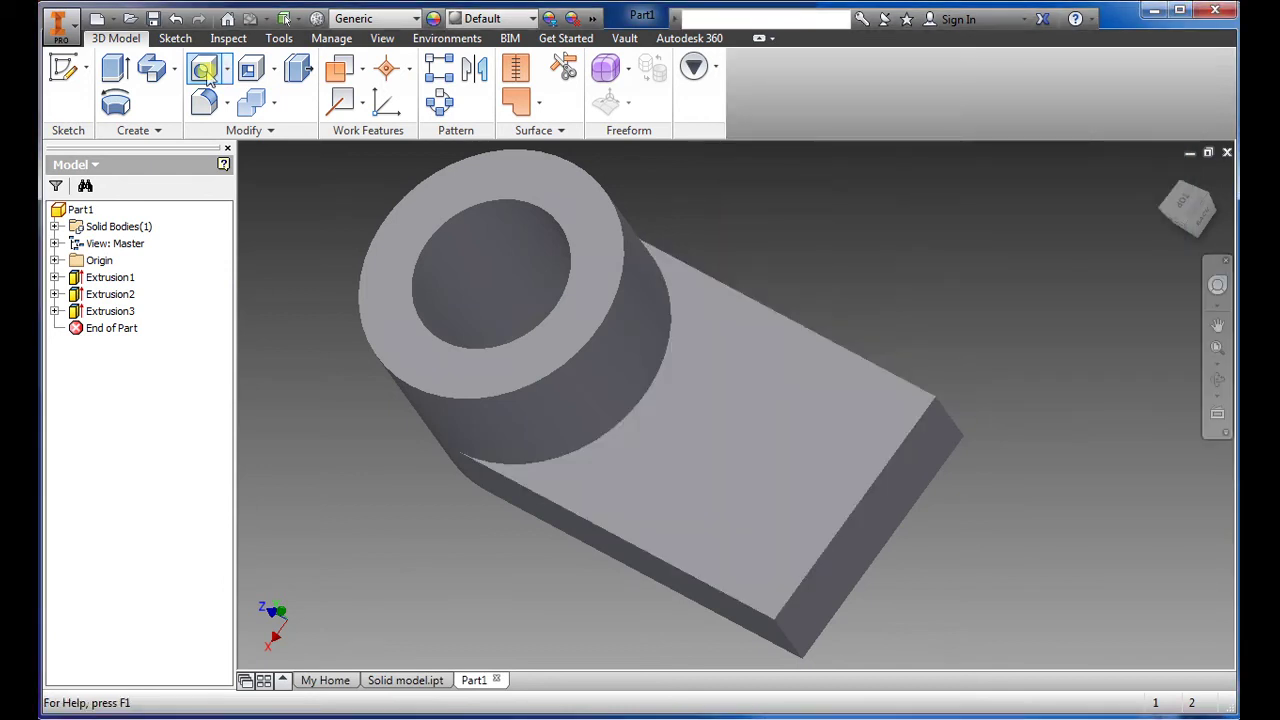
left_click(207, 72)
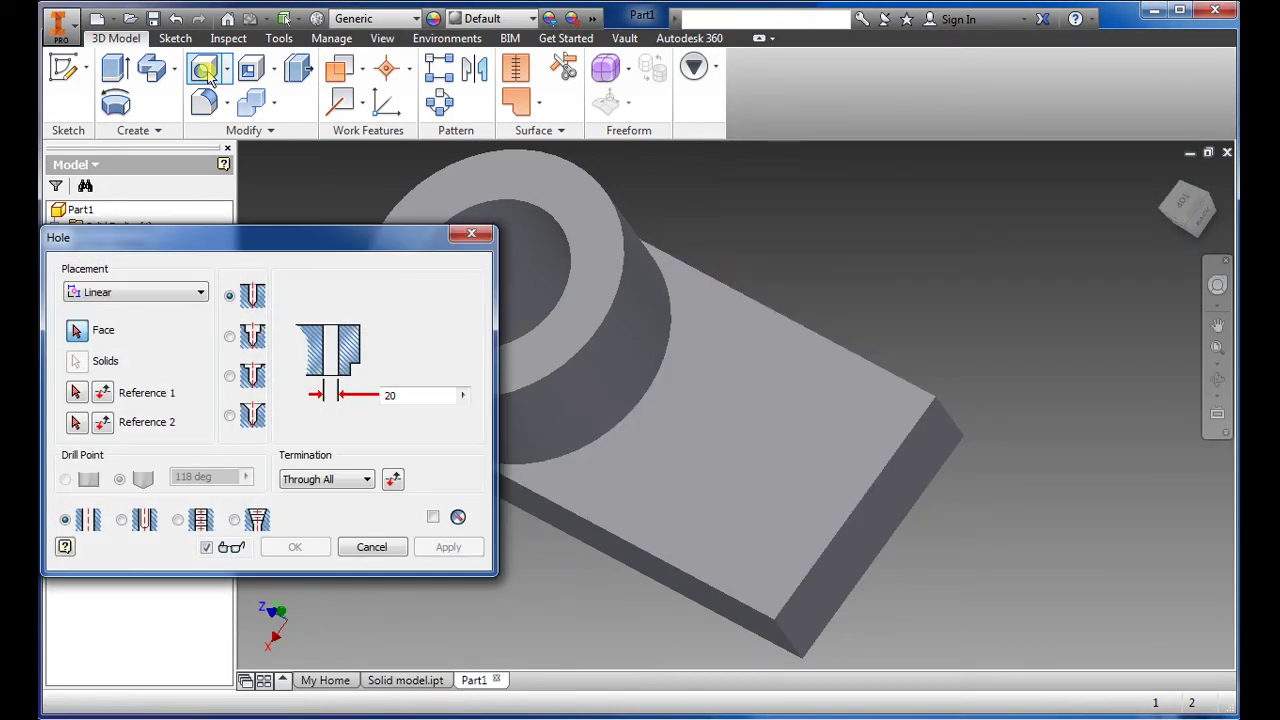
left_click(729, 452)
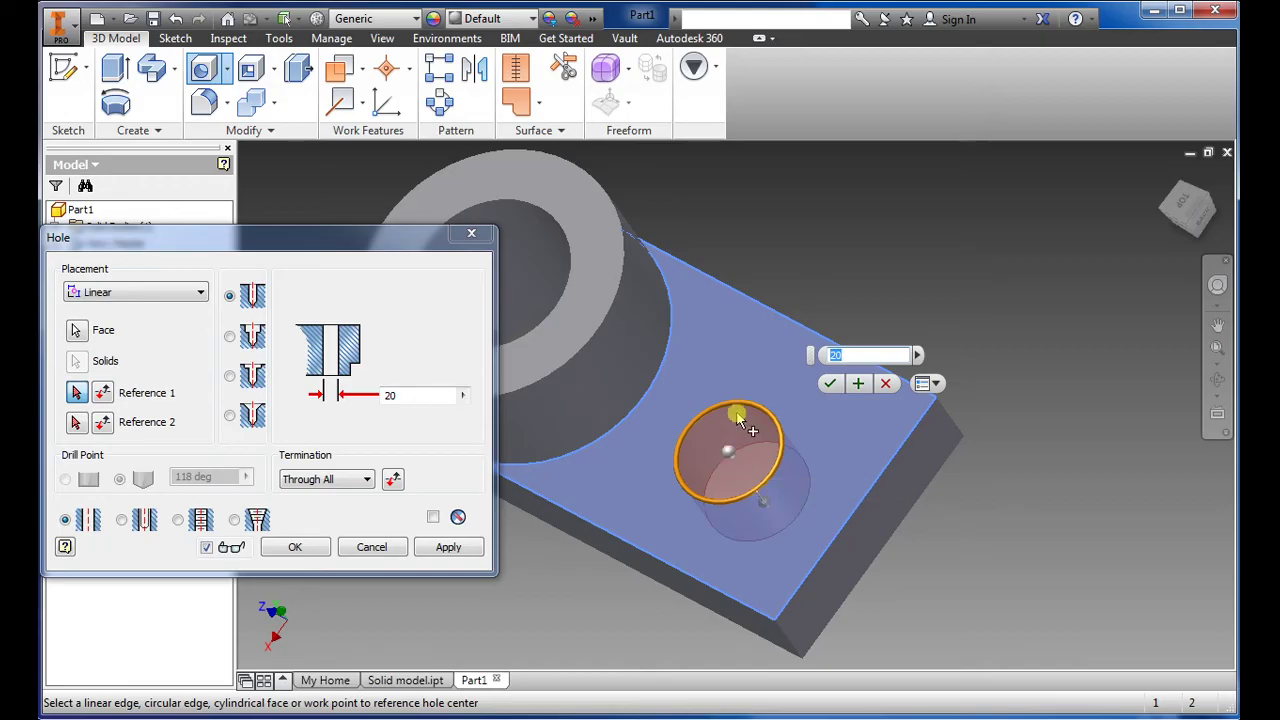
left_click(804, 327)
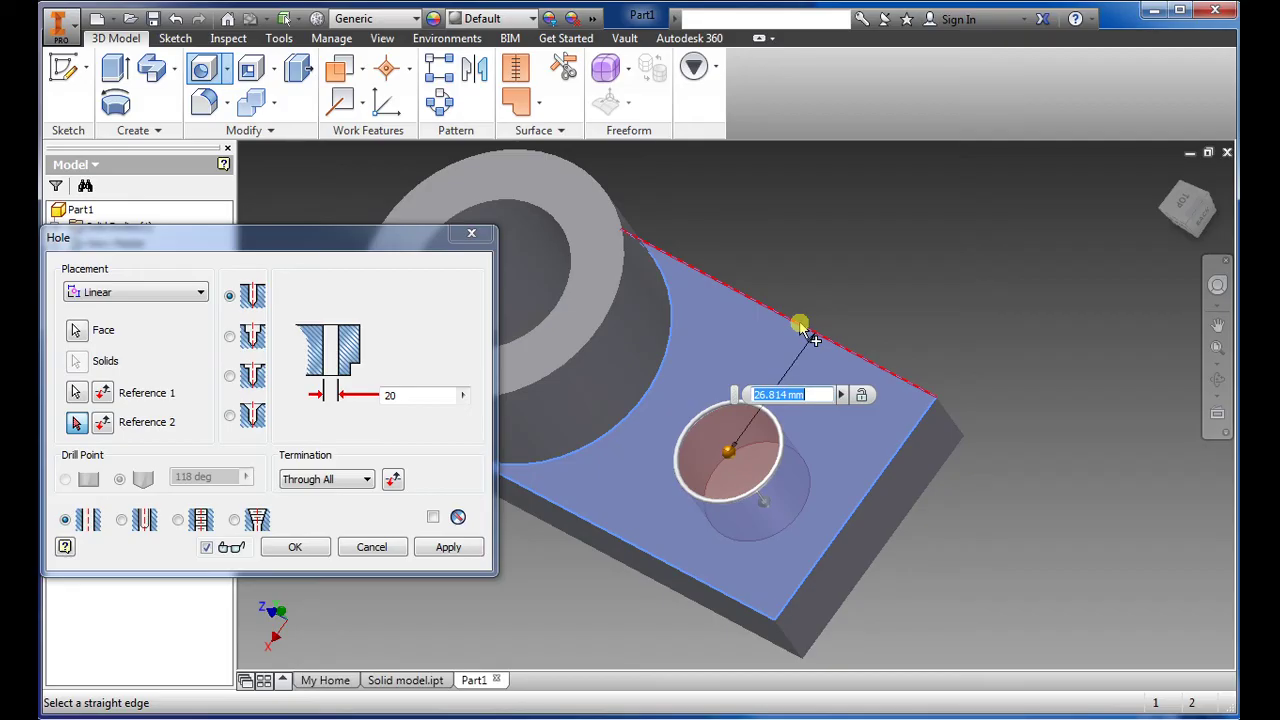
type("25")
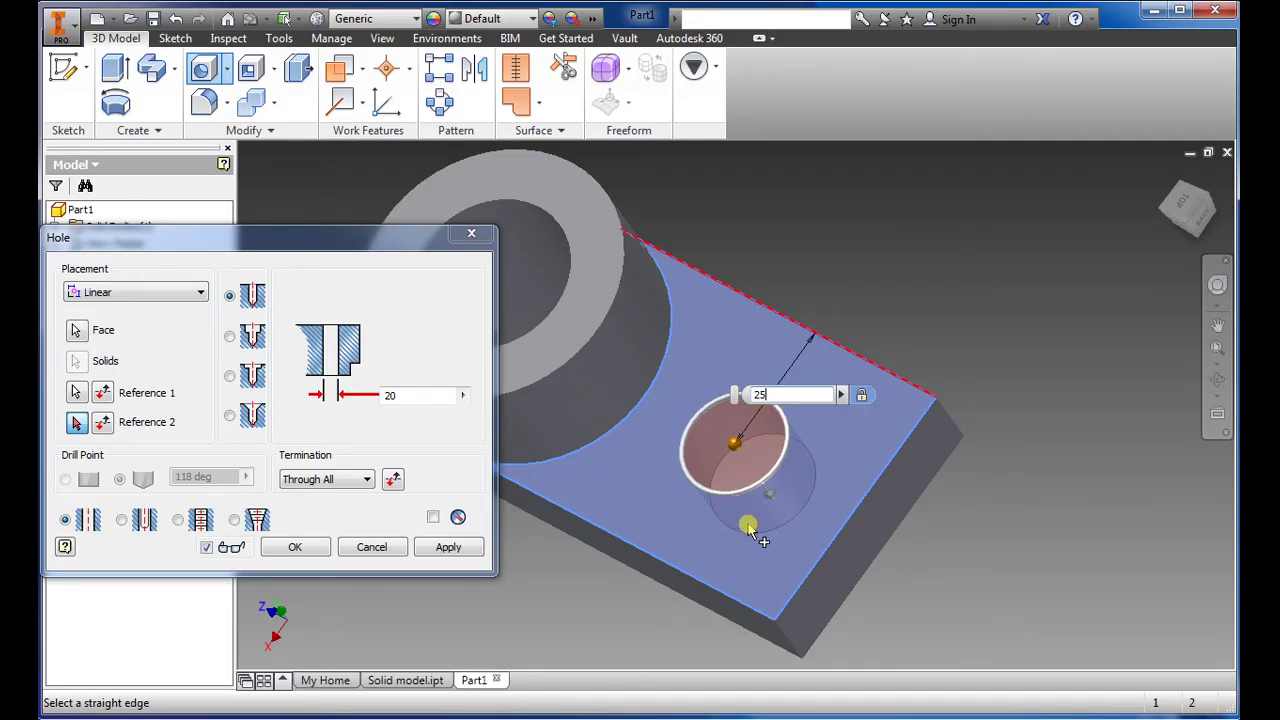
left_click(862, 500)
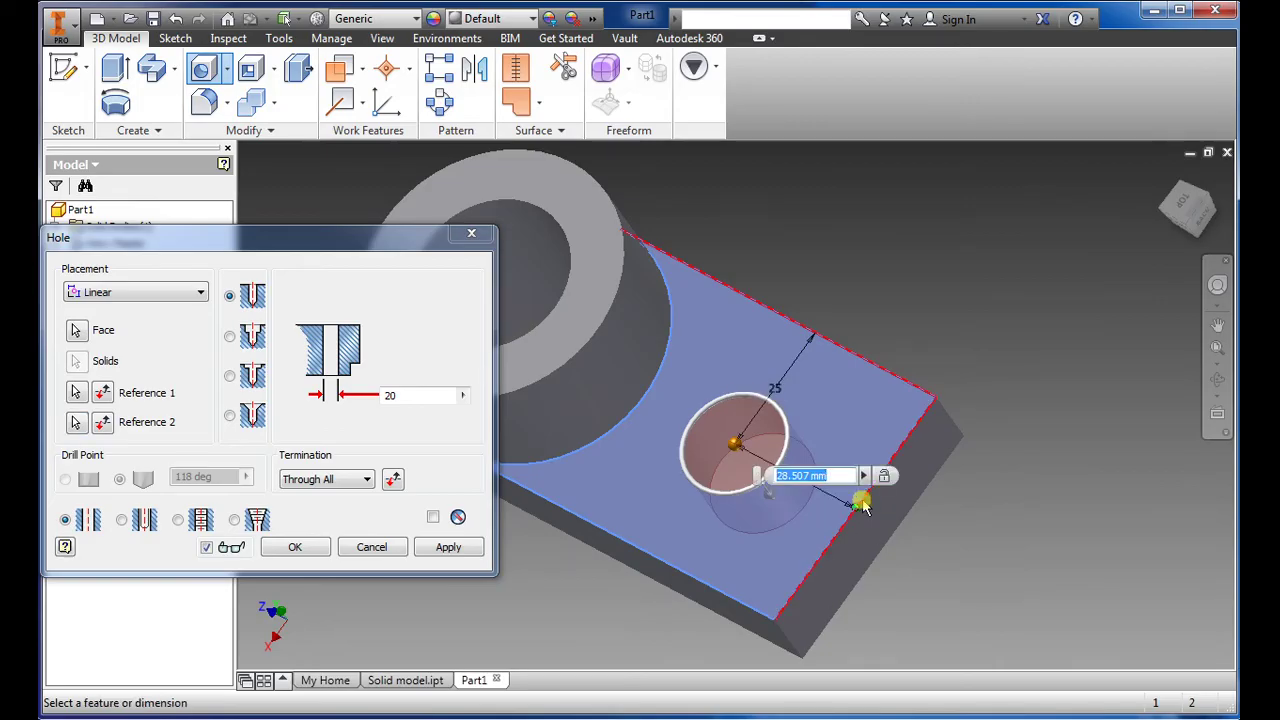
type("30")
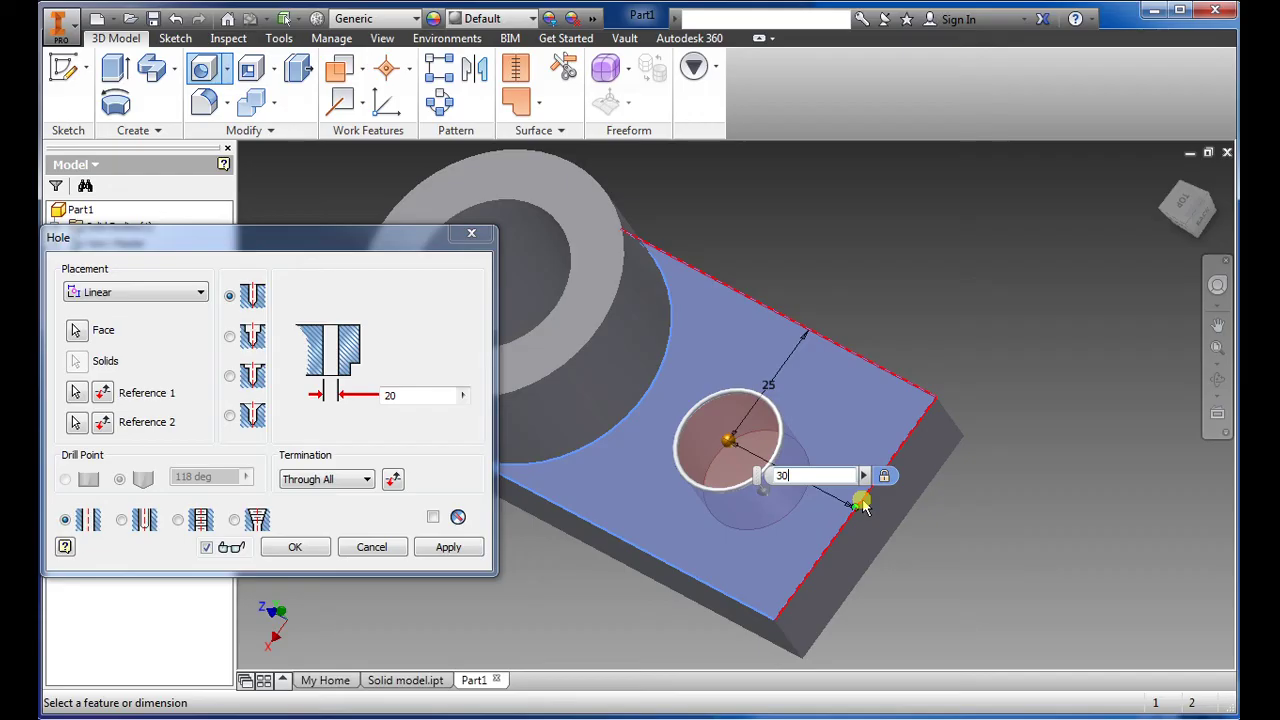
left_click(428, 394)
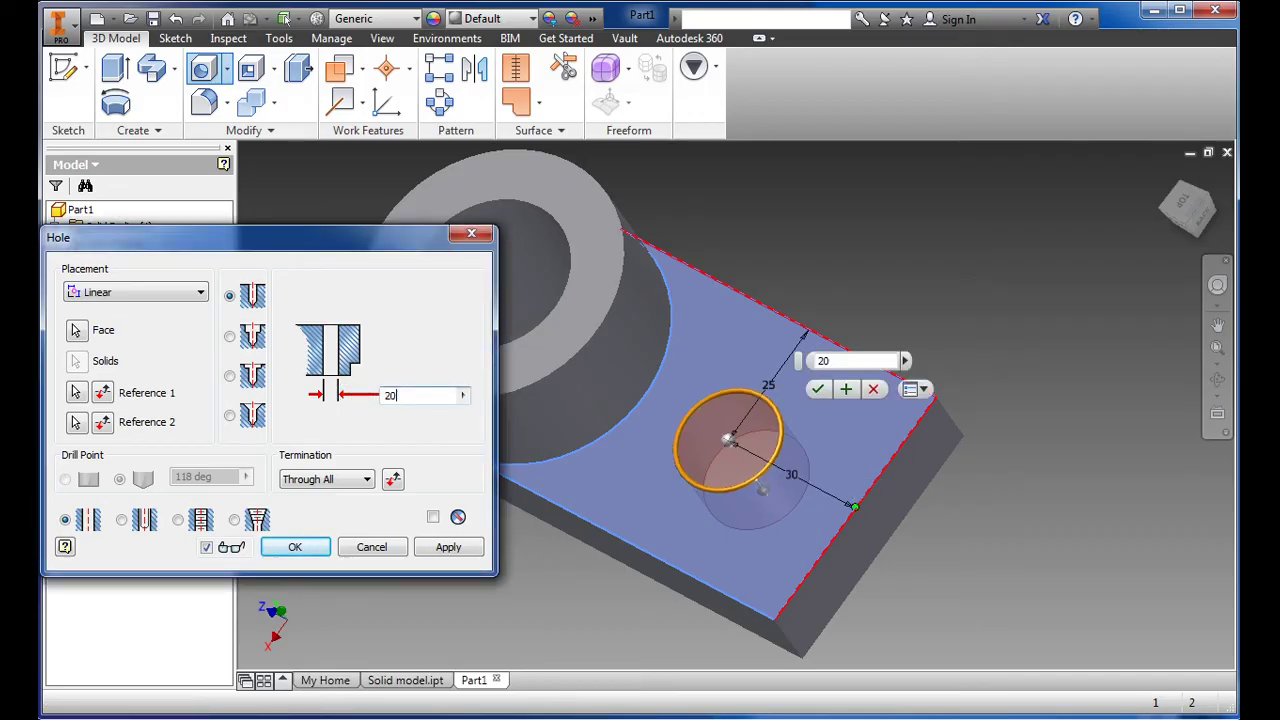
left_click(450, 548)
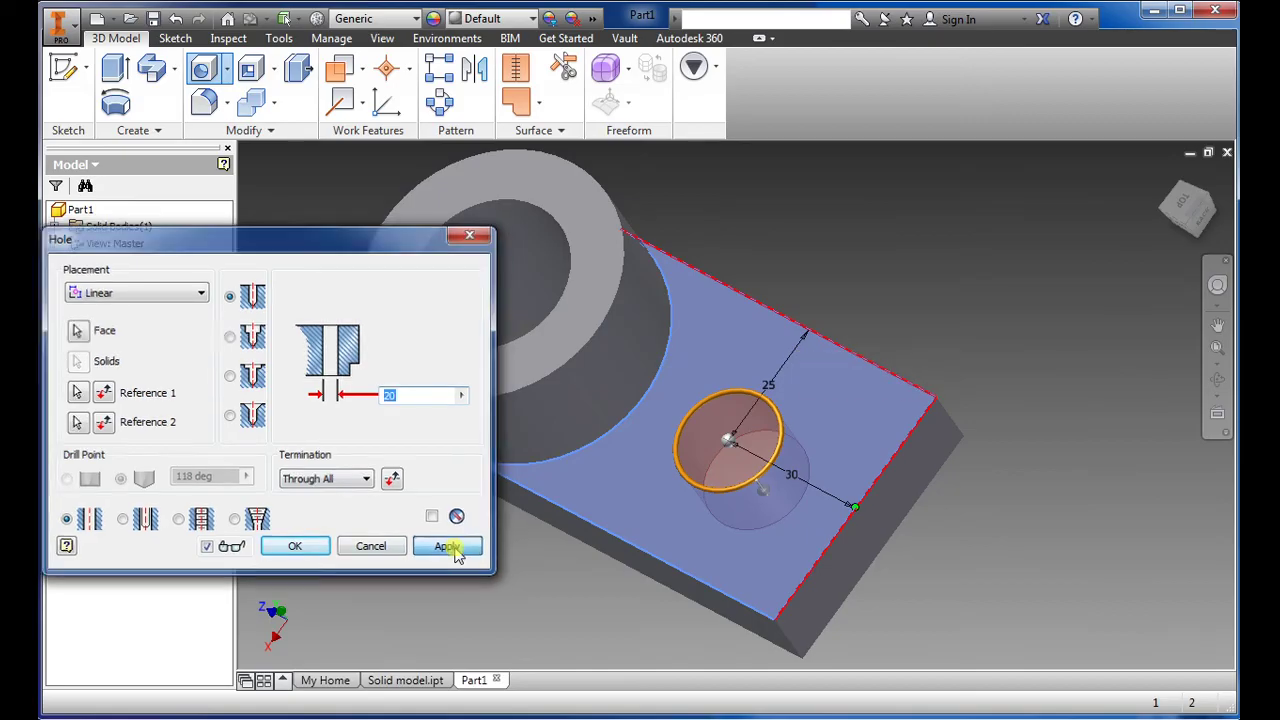
left_click(471, 233)
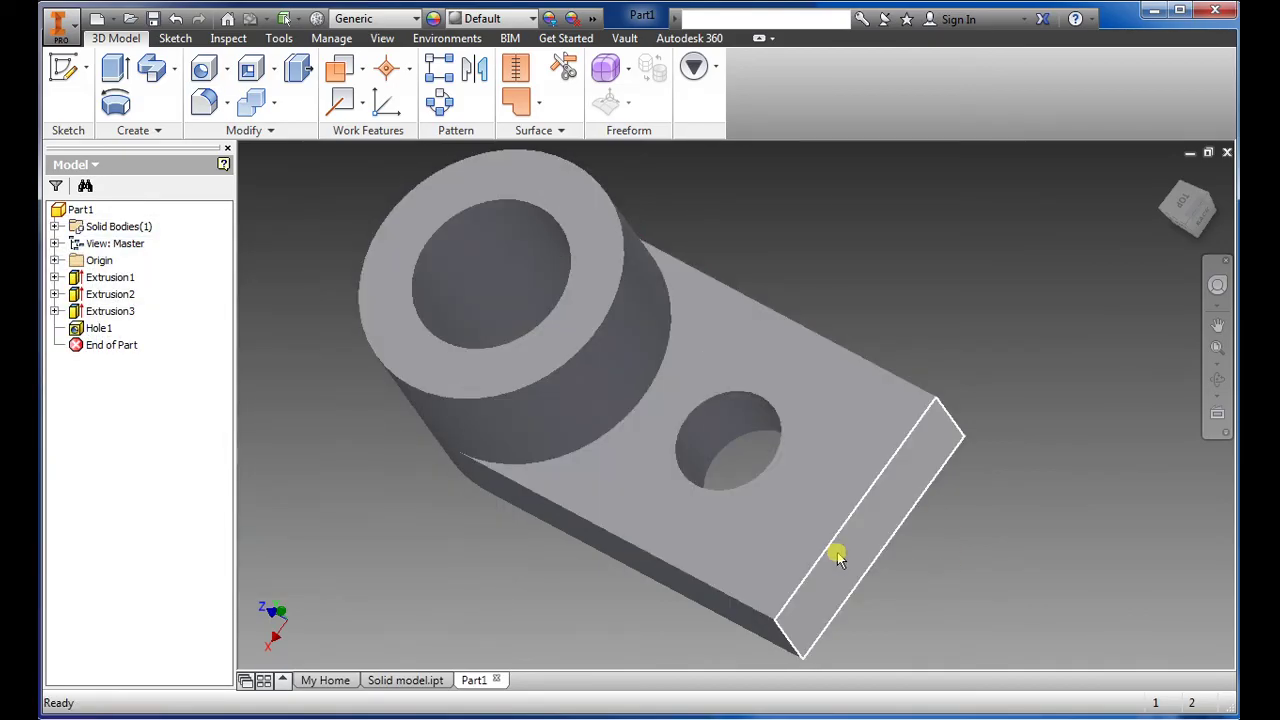
Check the end slot in Solid model.ipt, then return to Part1 facing the plate's end
mouse_move(523, 523)
middle_mouse_down("shift")
mouse_move(463, 517)
mouse_move(526, 503)
mouse_move(451, 494)
mouse_move(453, 515)
mouse_move(531, 497)
mouse_move(514, 506)
middle_mouse_up("shift")
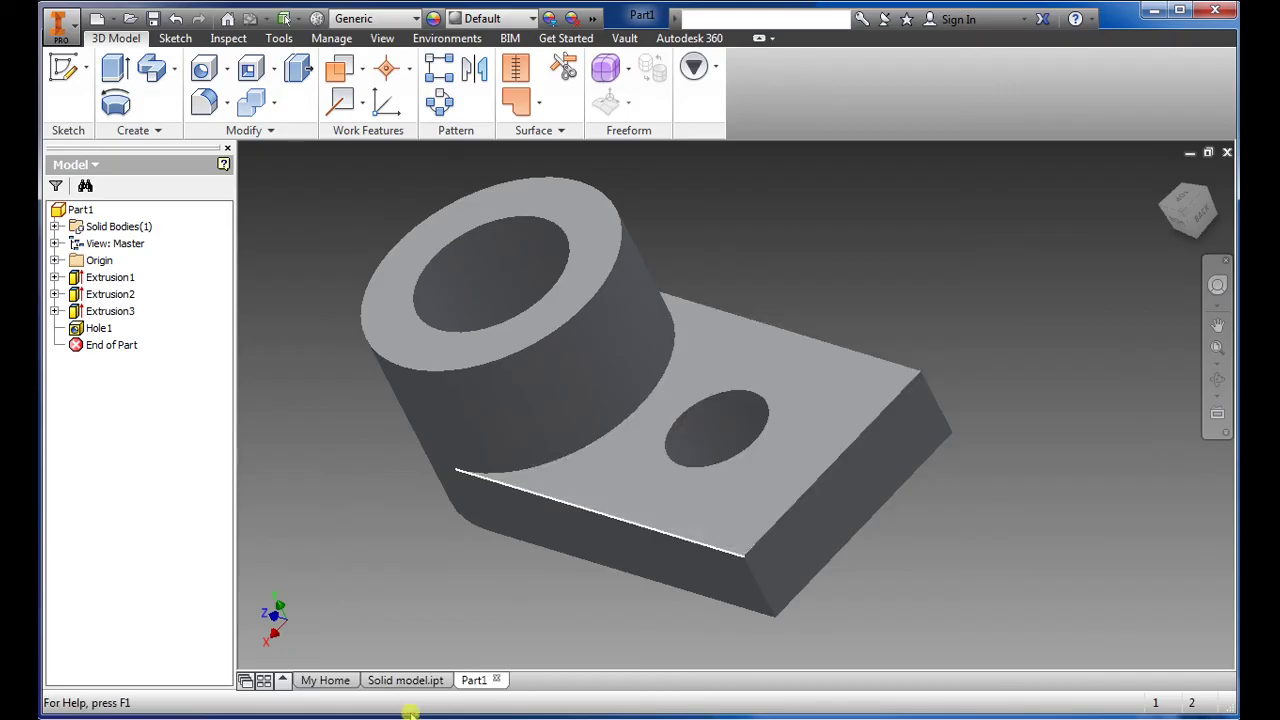
left_click(411, 684)
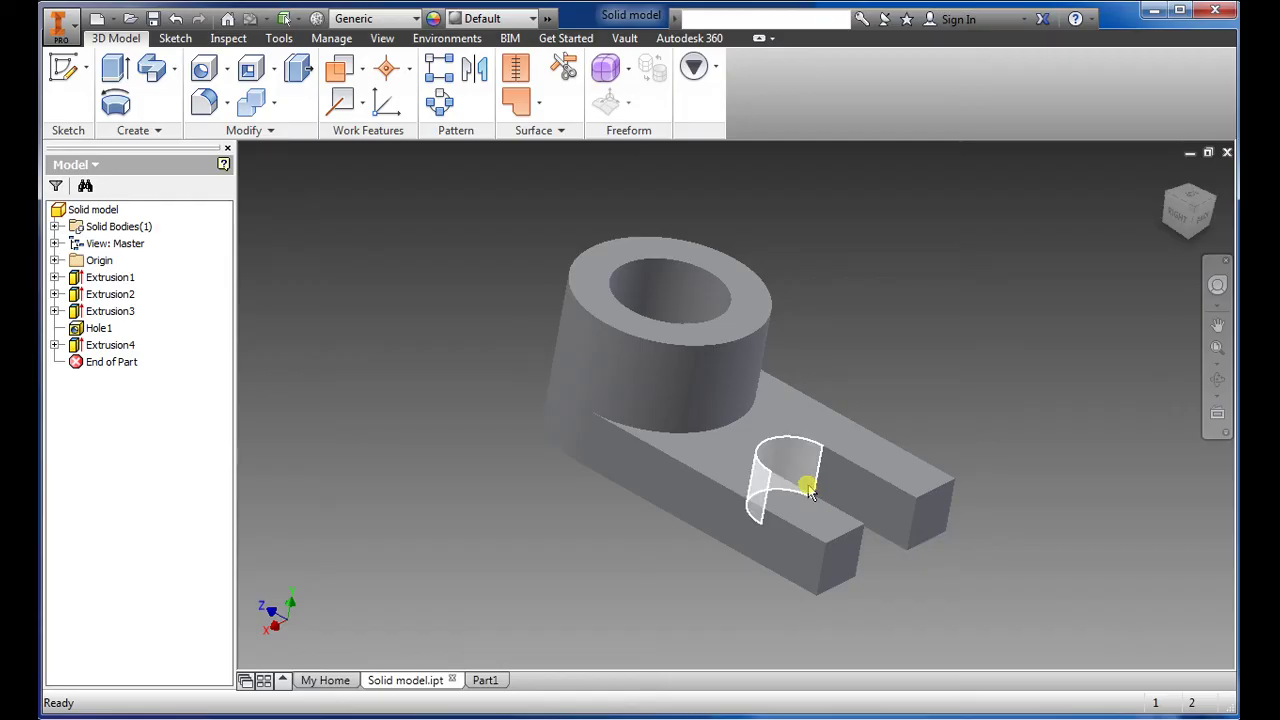
middle_click_drag(886, 566, 800, 583)
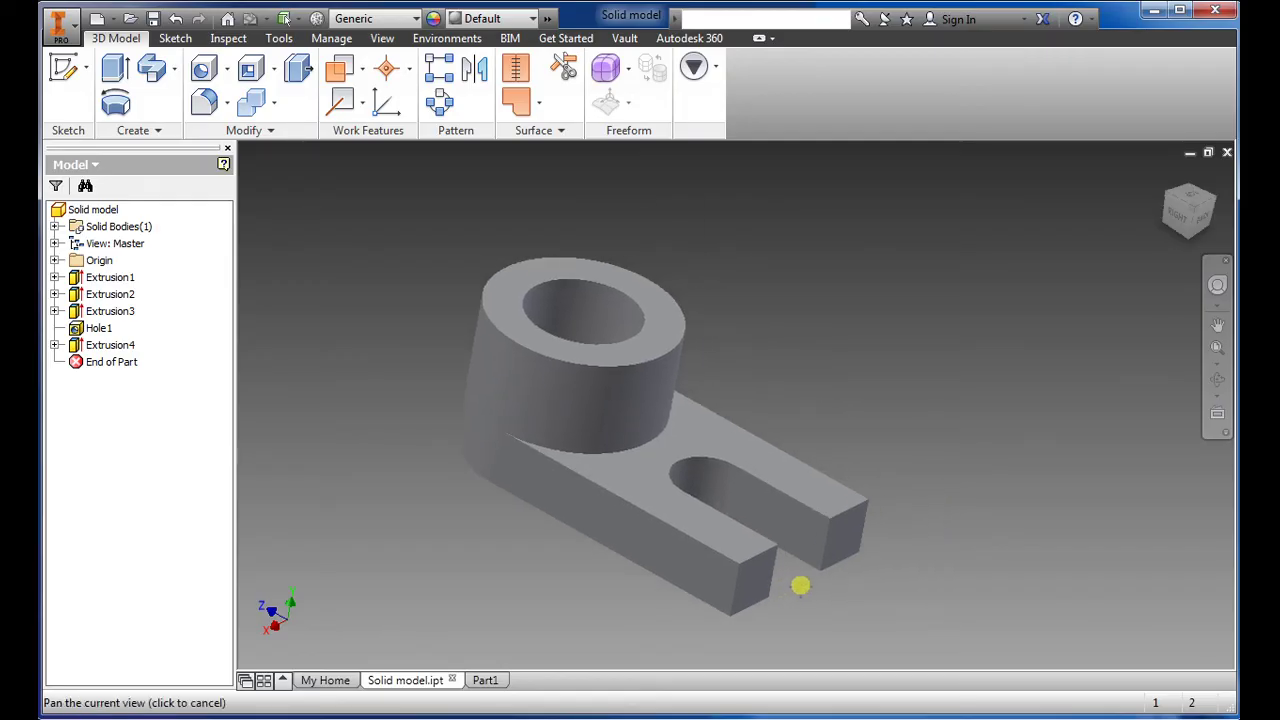
left_click(485, 681)
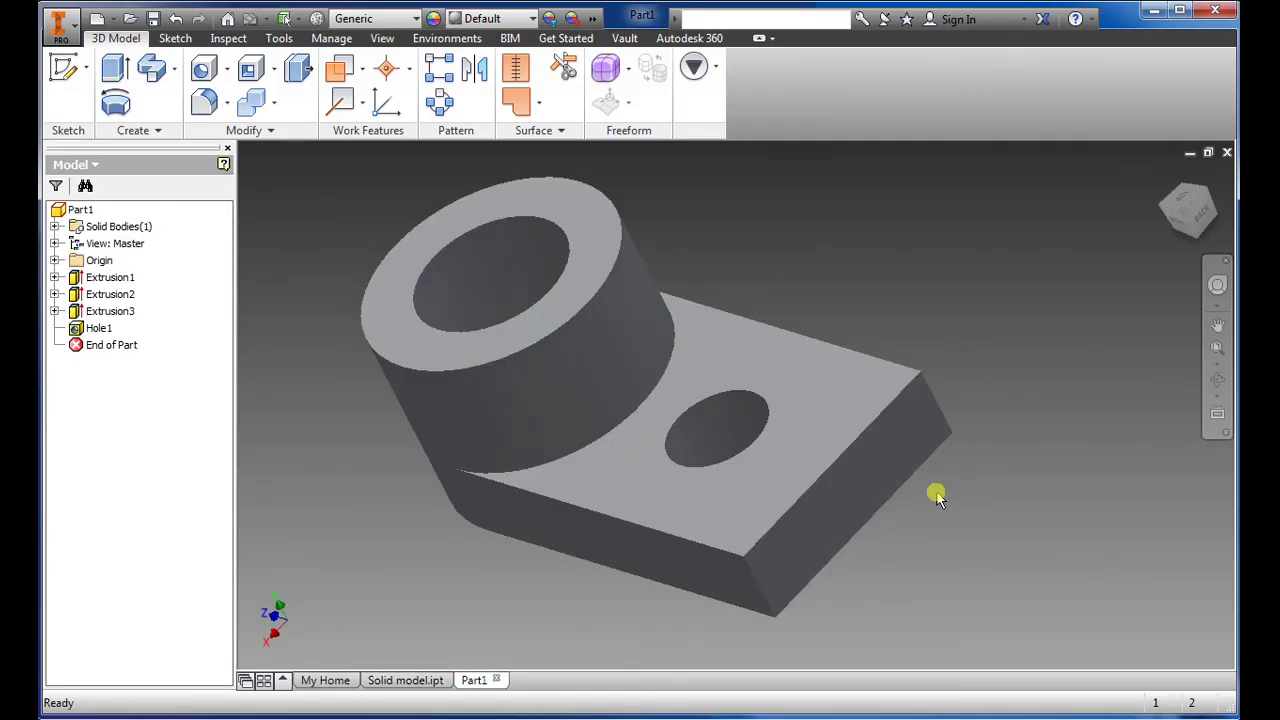
middle_click_drag(934, 491, 808, 466, "shift")
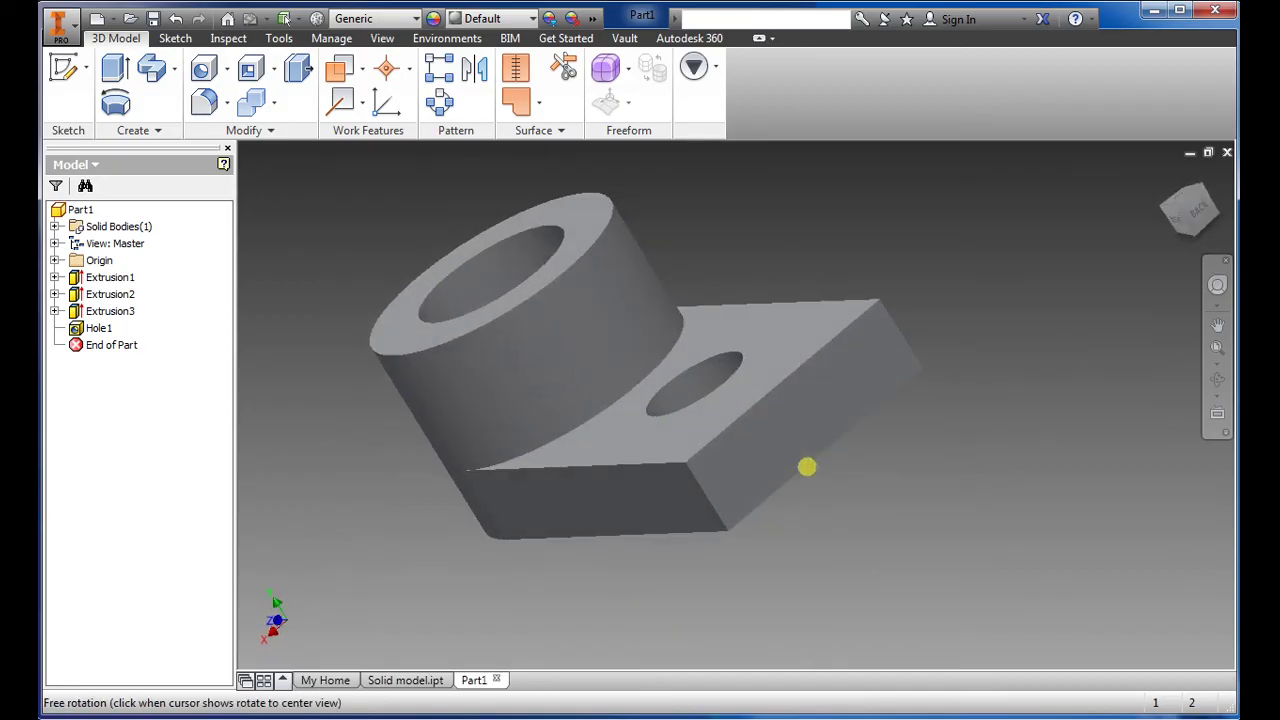
left_click(777, 456)
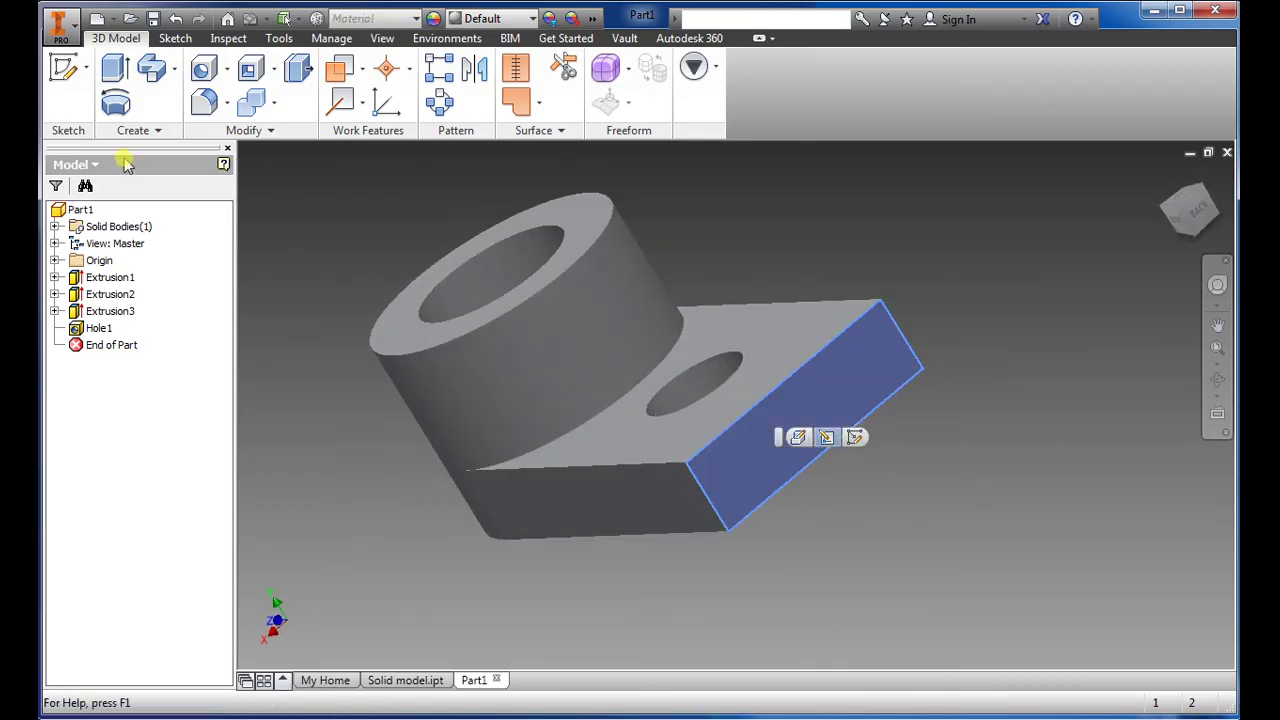
Start a sketch on the plate's end face and draw two vertical lines across it
left_click(63, 68)
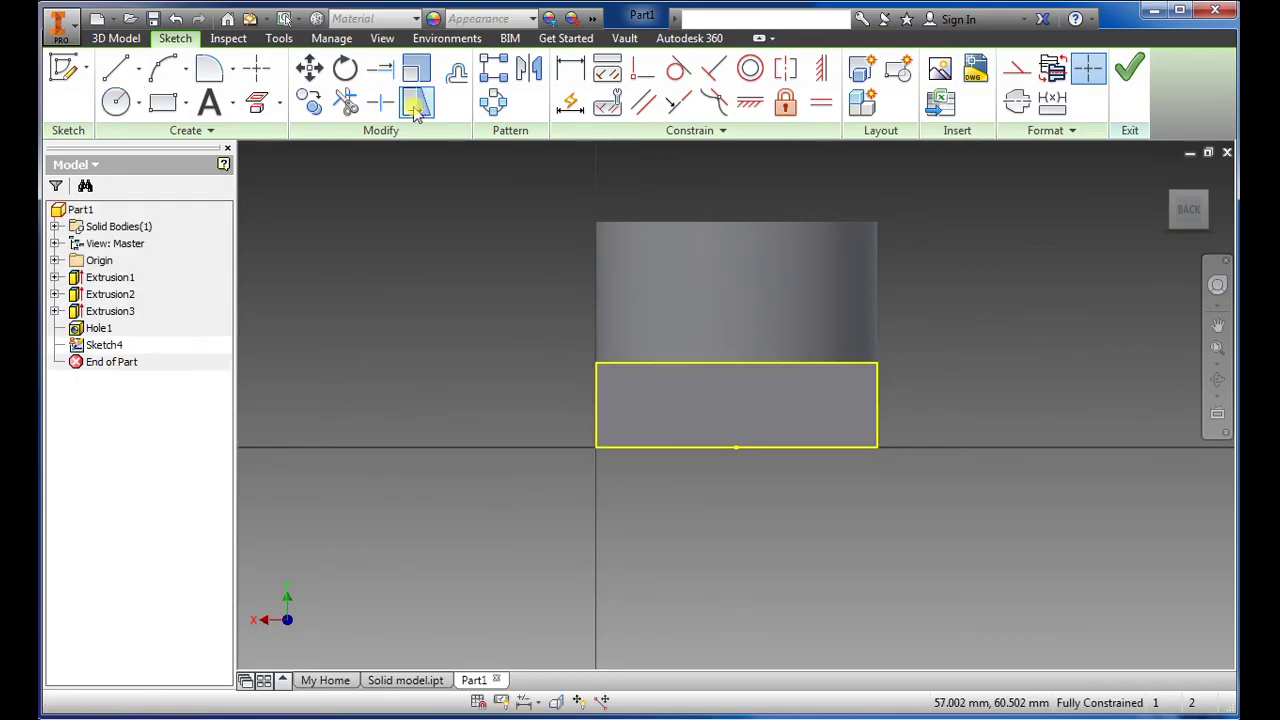
left_click(115, 68)
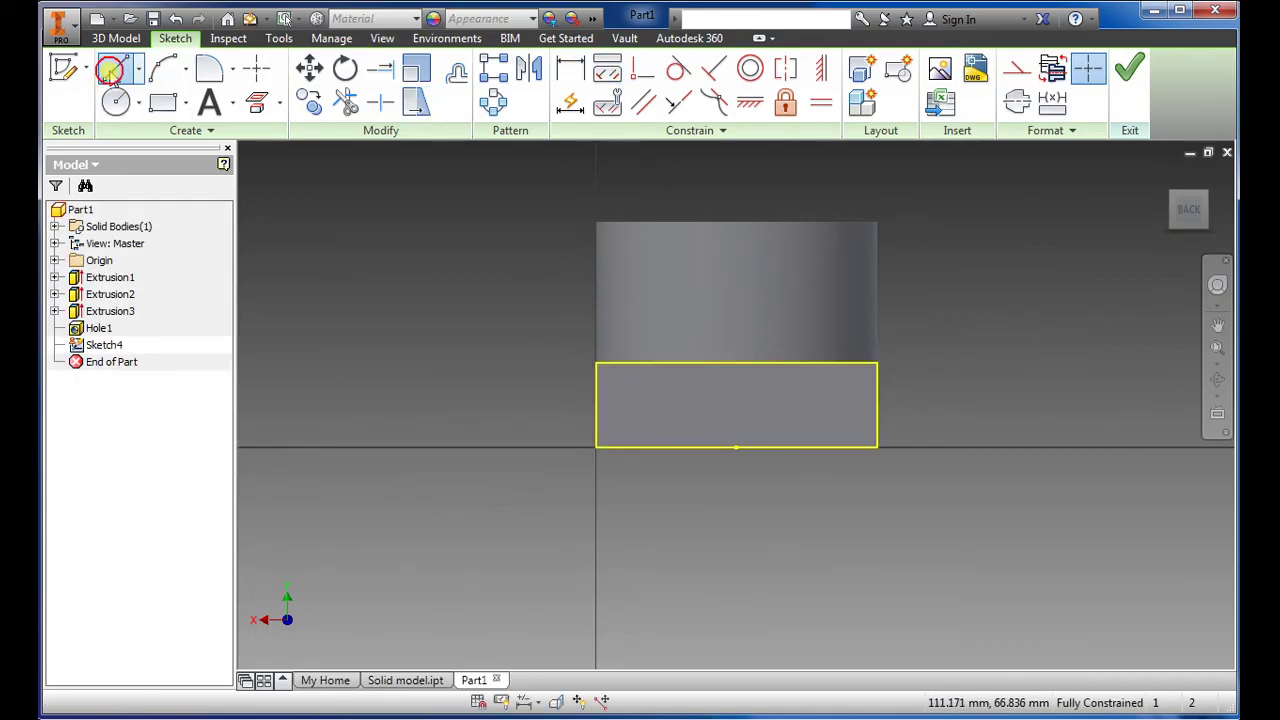
left_click(671, 447)
double_click(674, 364)
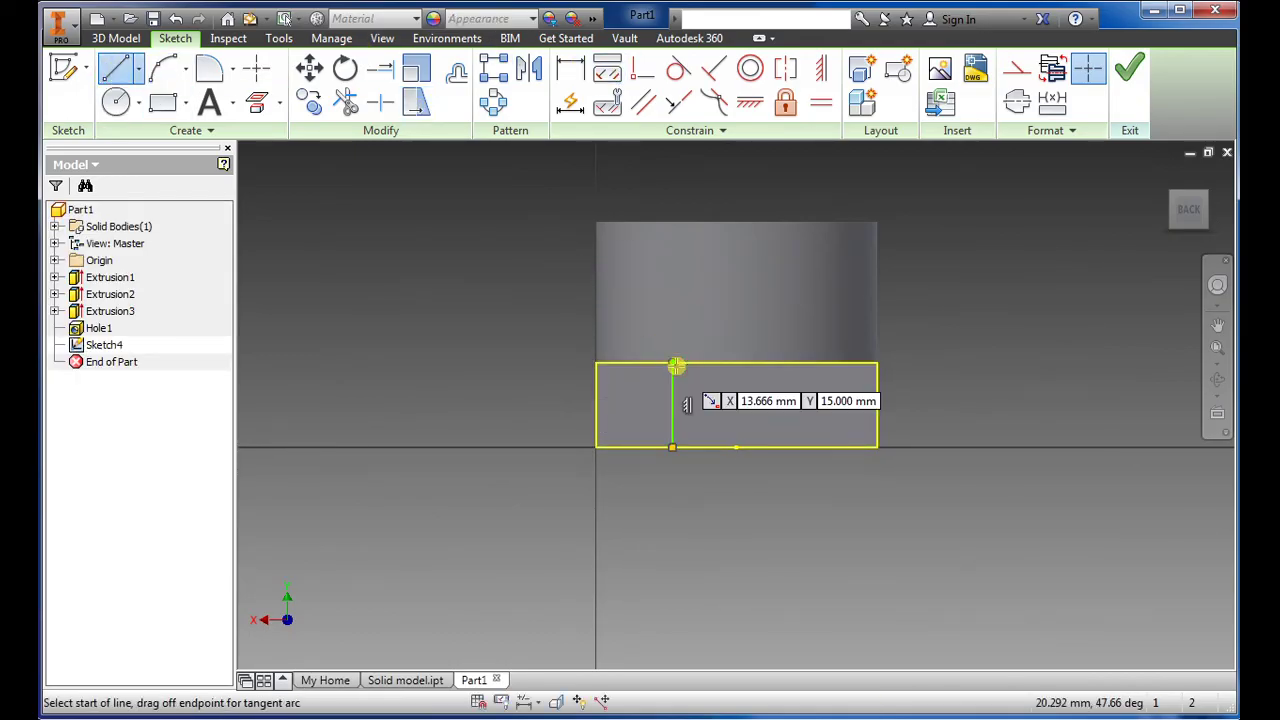
left_click(781, 447)
double_click(781, 363)
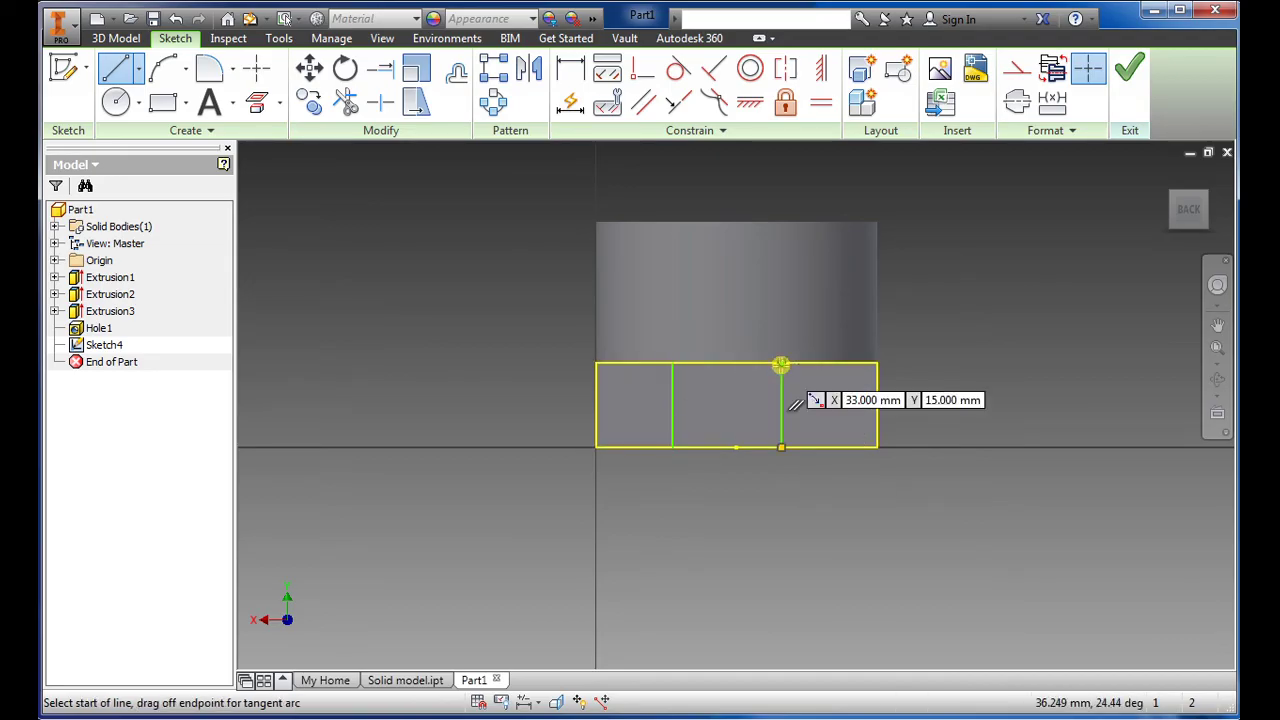
Dimension the lines 15 mm from the left edge and 20 mm apart, then finish the sketch
left_click(571, 68)
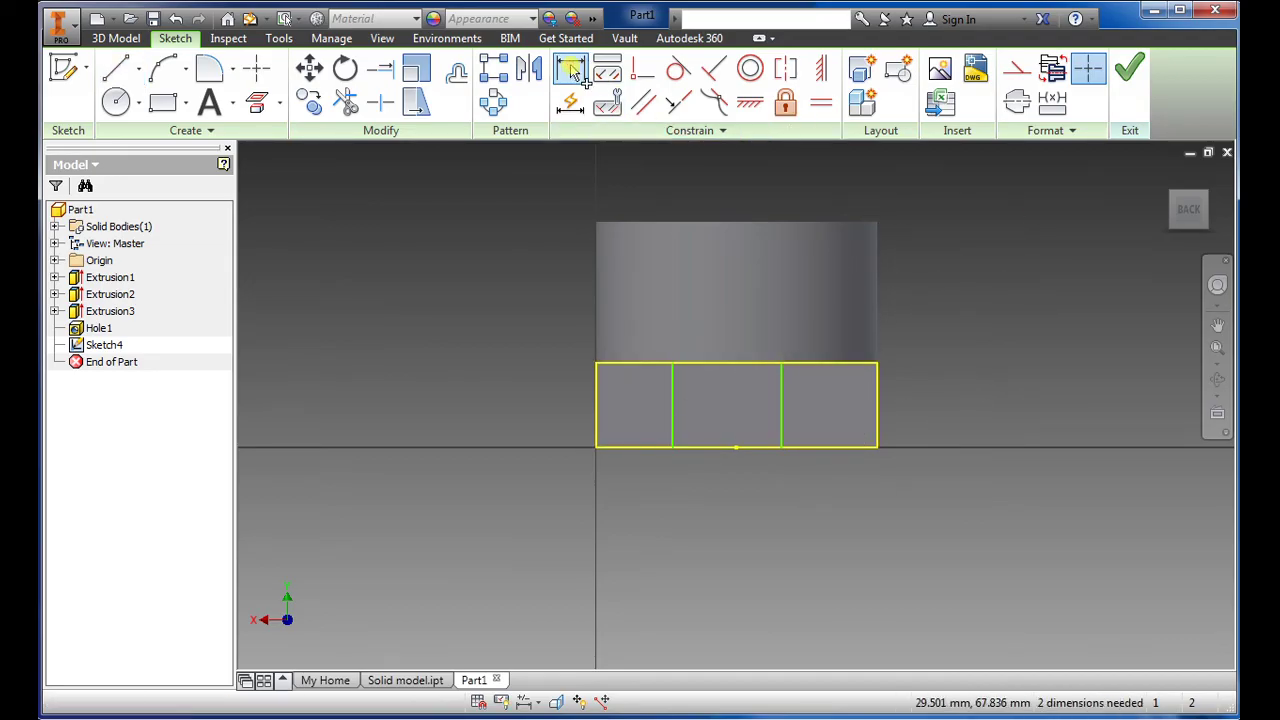
left_click(595, 398)
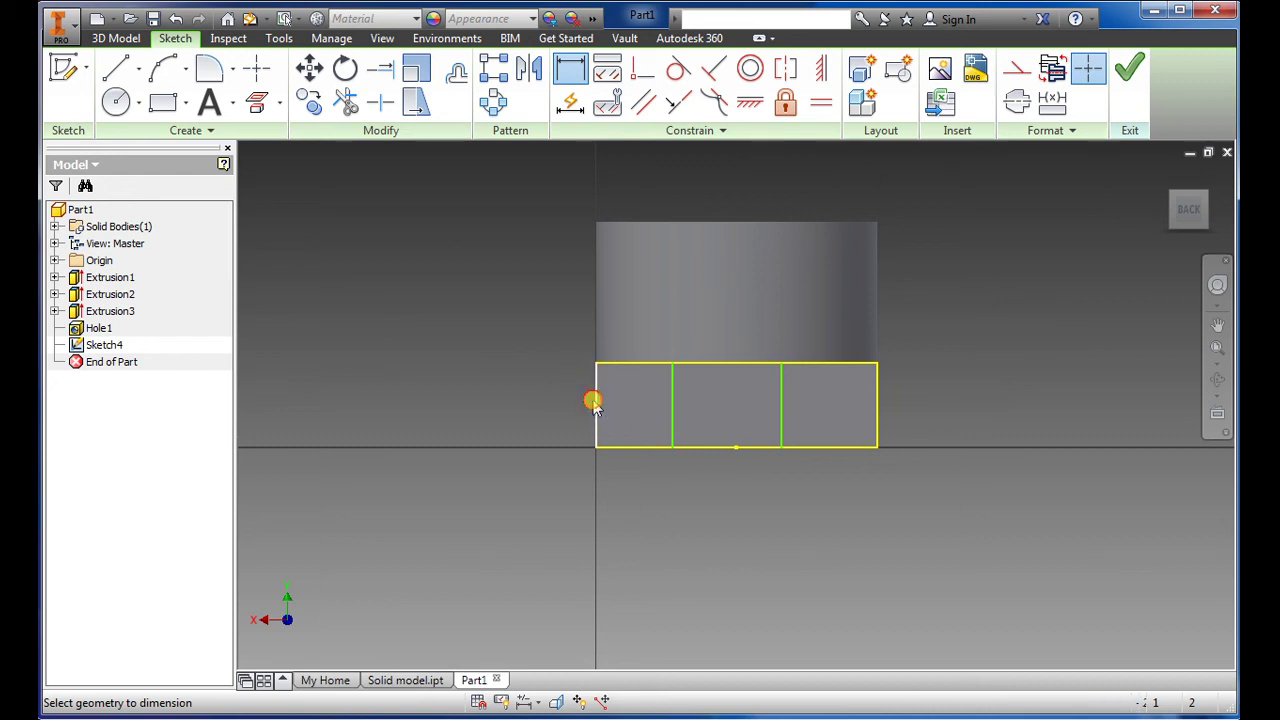
left_click(671, 401)
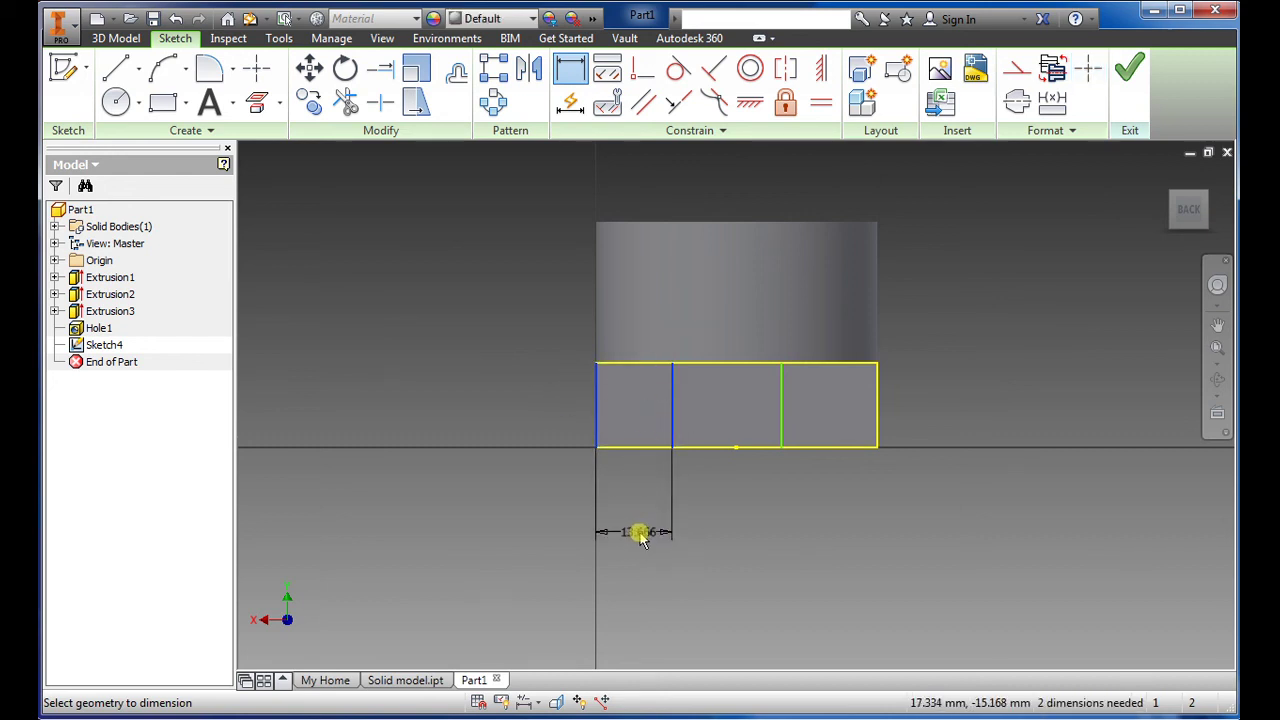
left_click(642, 517)
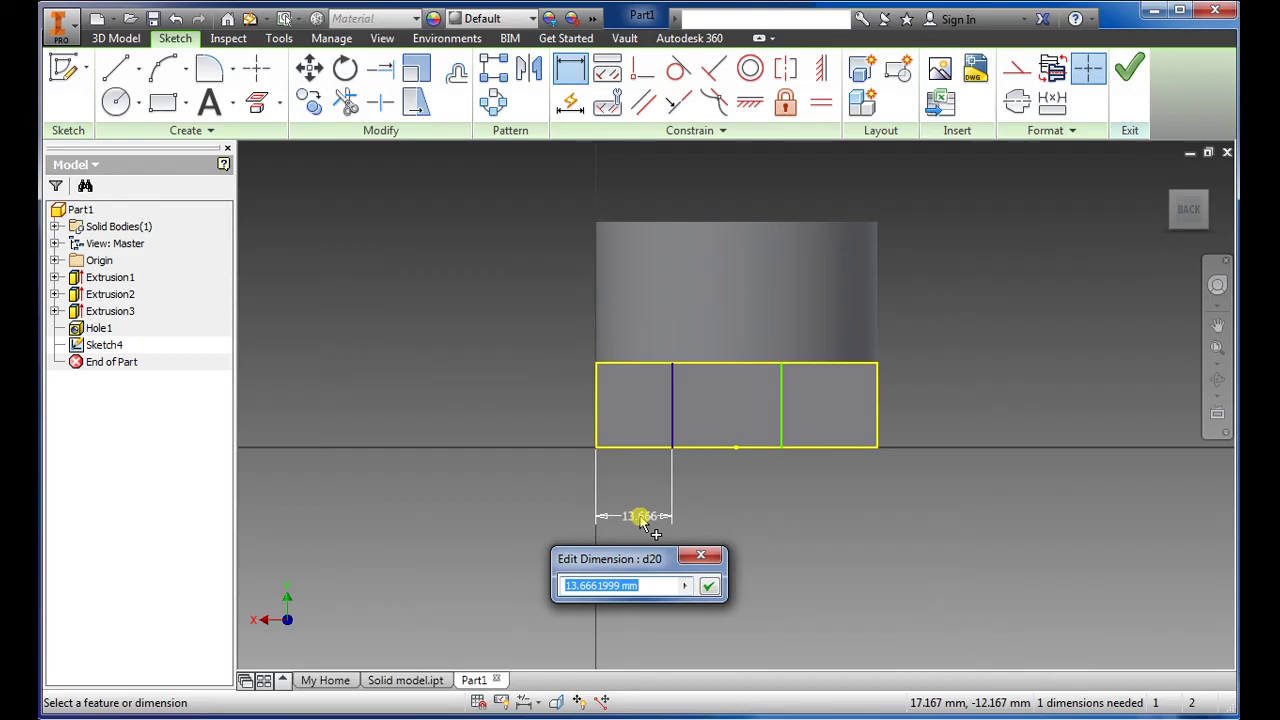
type("15")
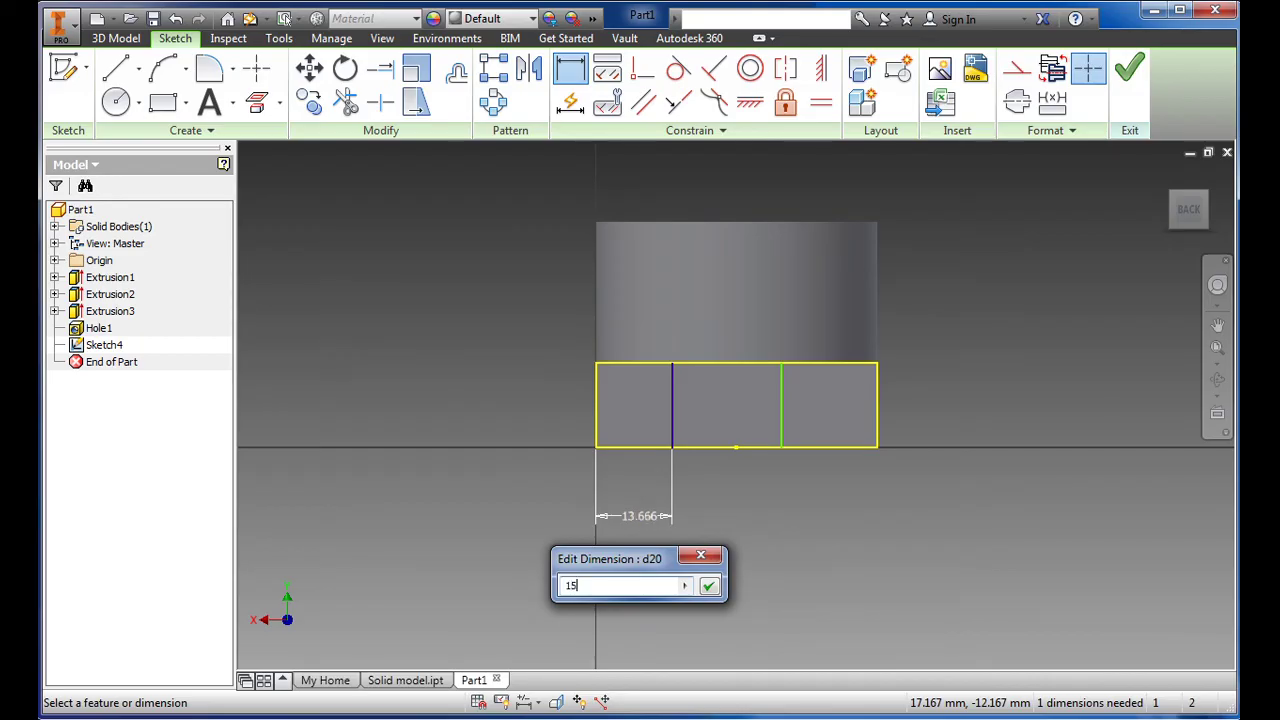
key("Return")
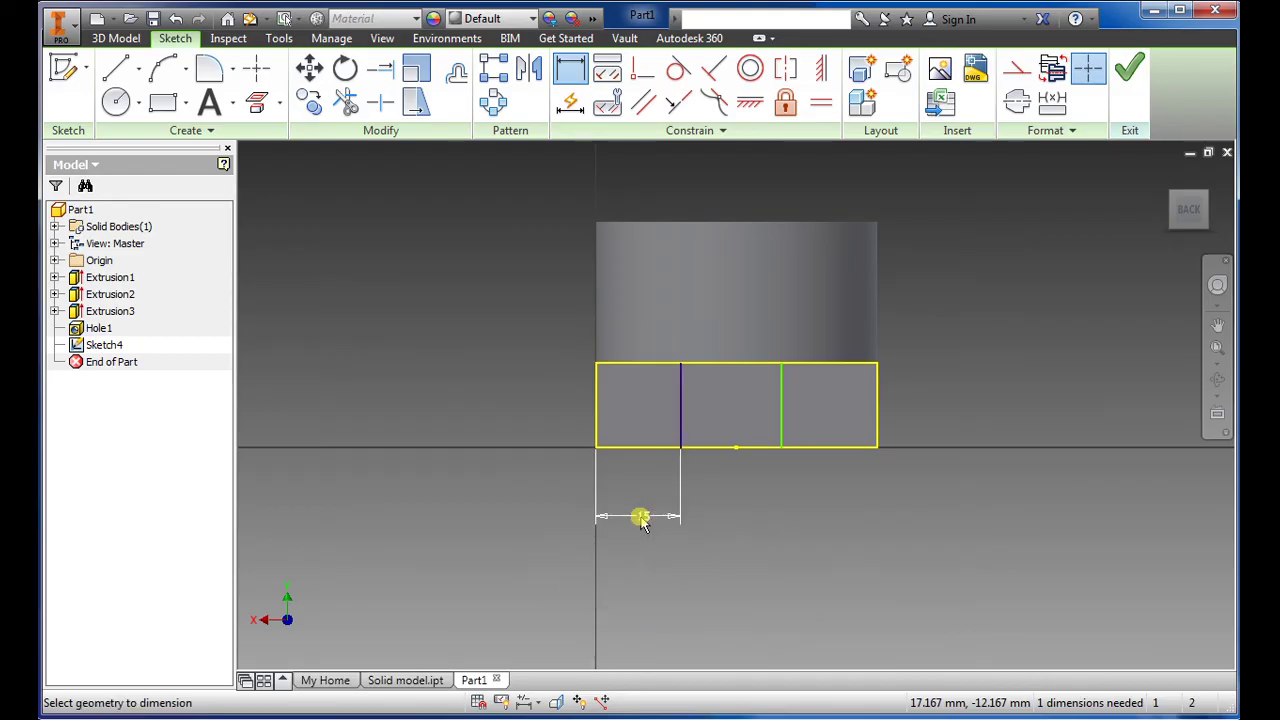
left_click(680, 402)
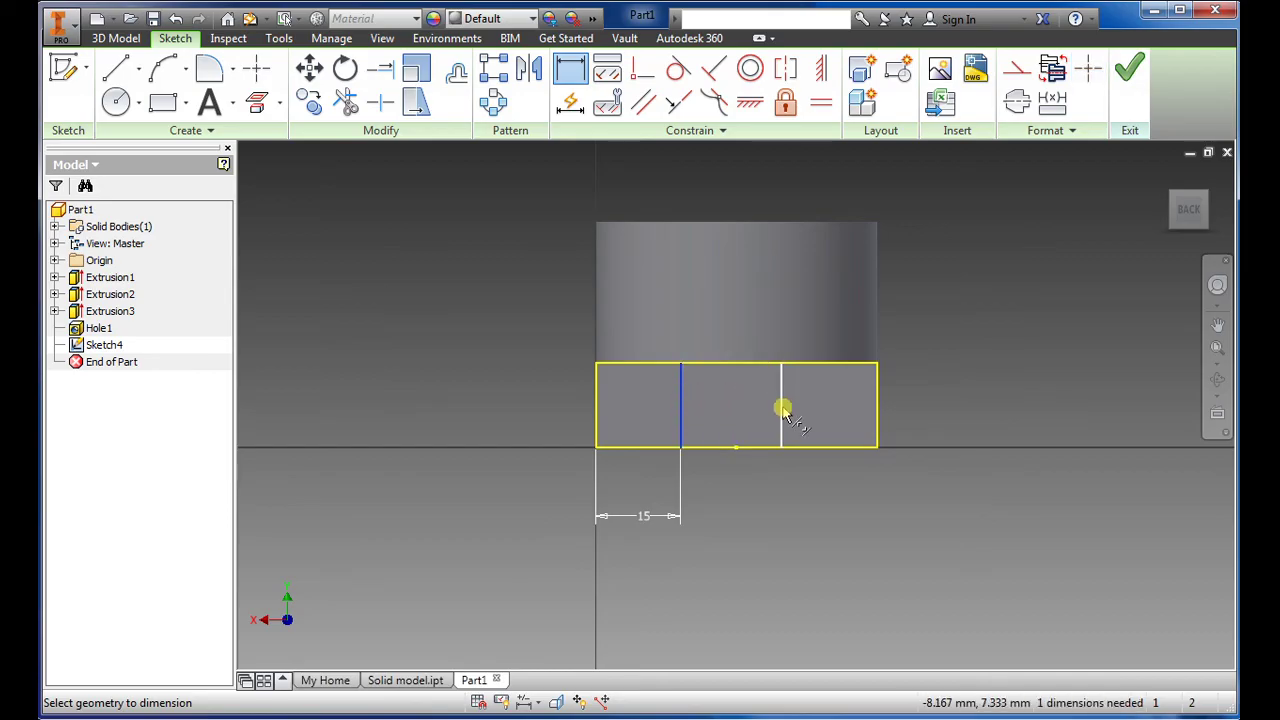
left_click(781, 402)
left_click(746, 520)
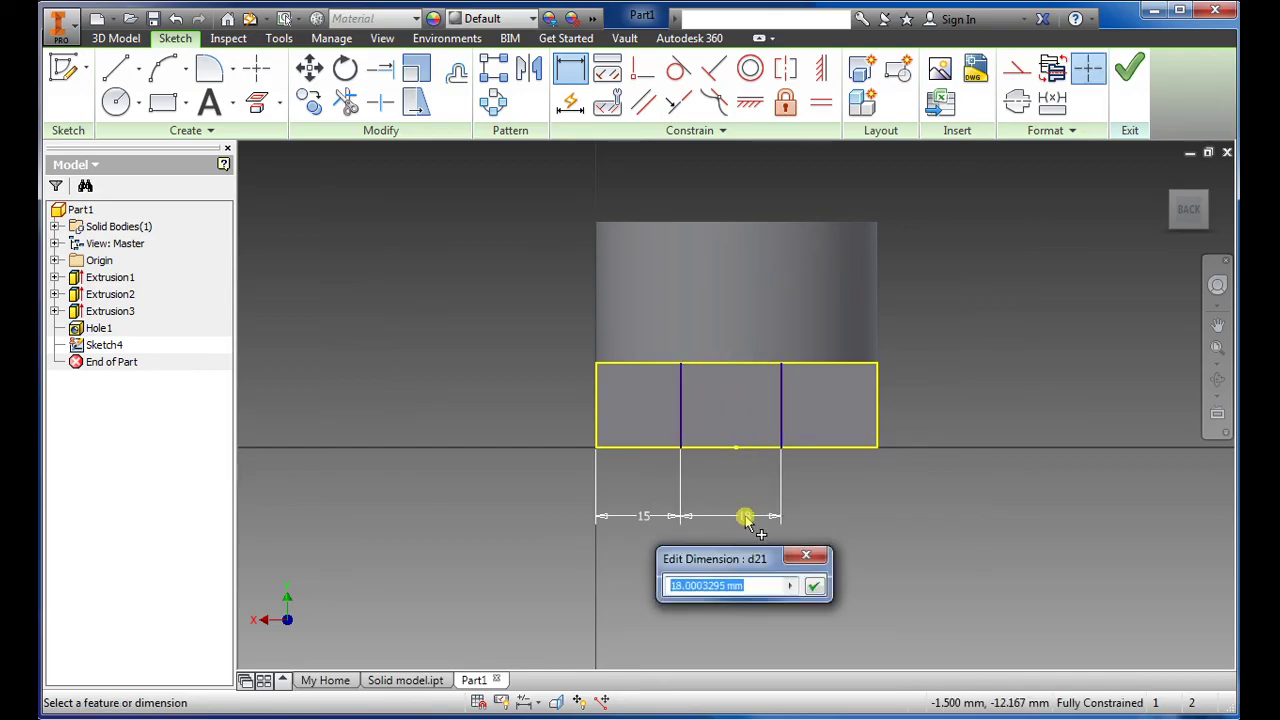
type("20")
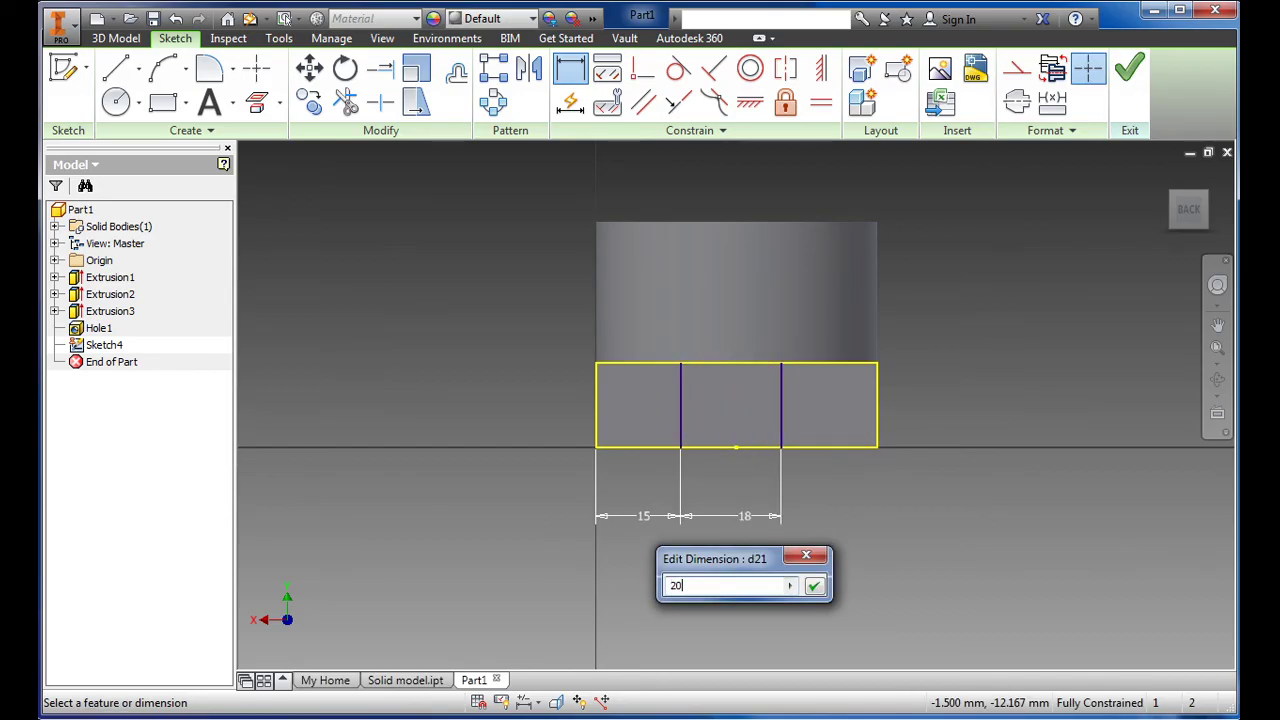
key("Return")
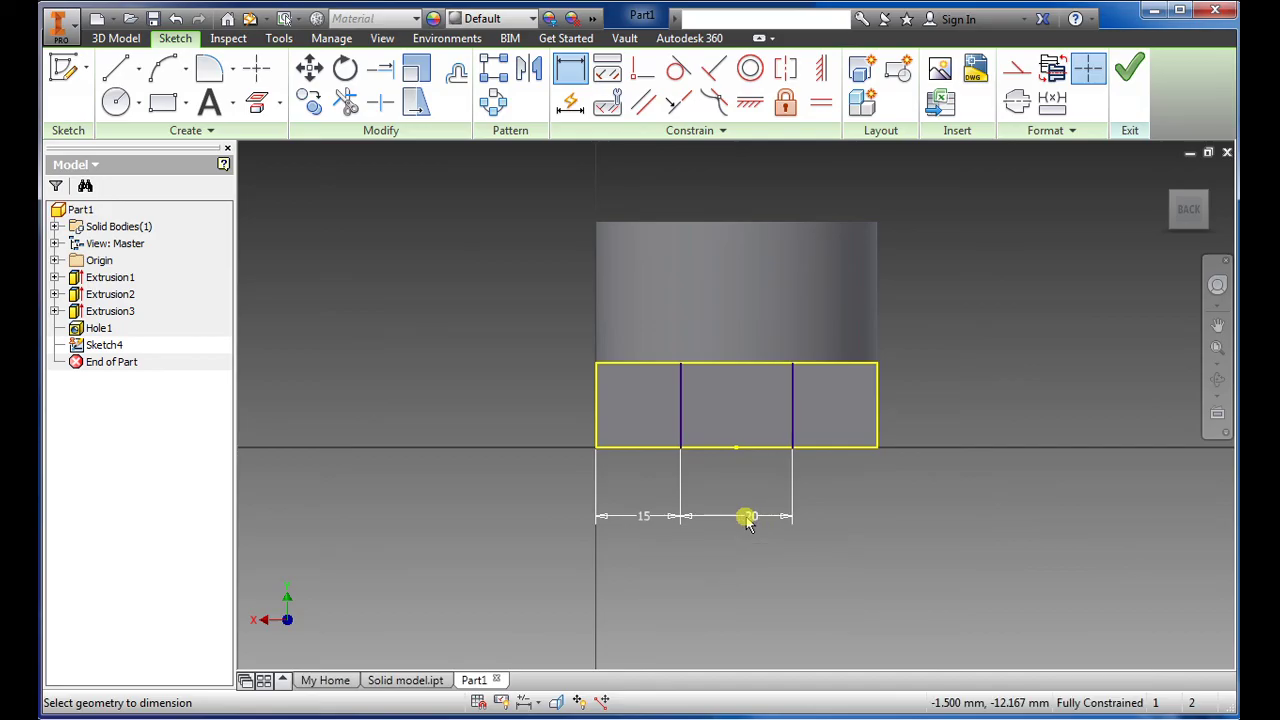
left_click(1128, 68)
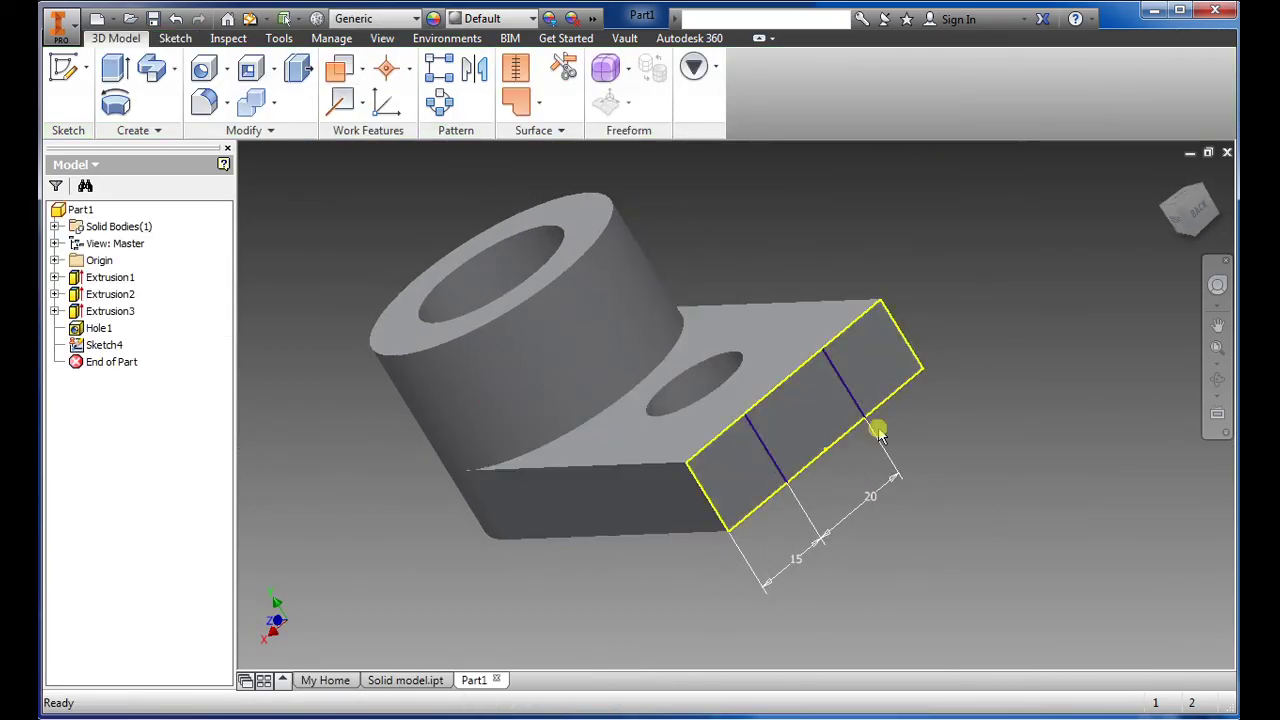
Extrude-cut the middle sketch profile 30 mm deep, forking the plate end with a 20 mm slot
left_click(115, 68)
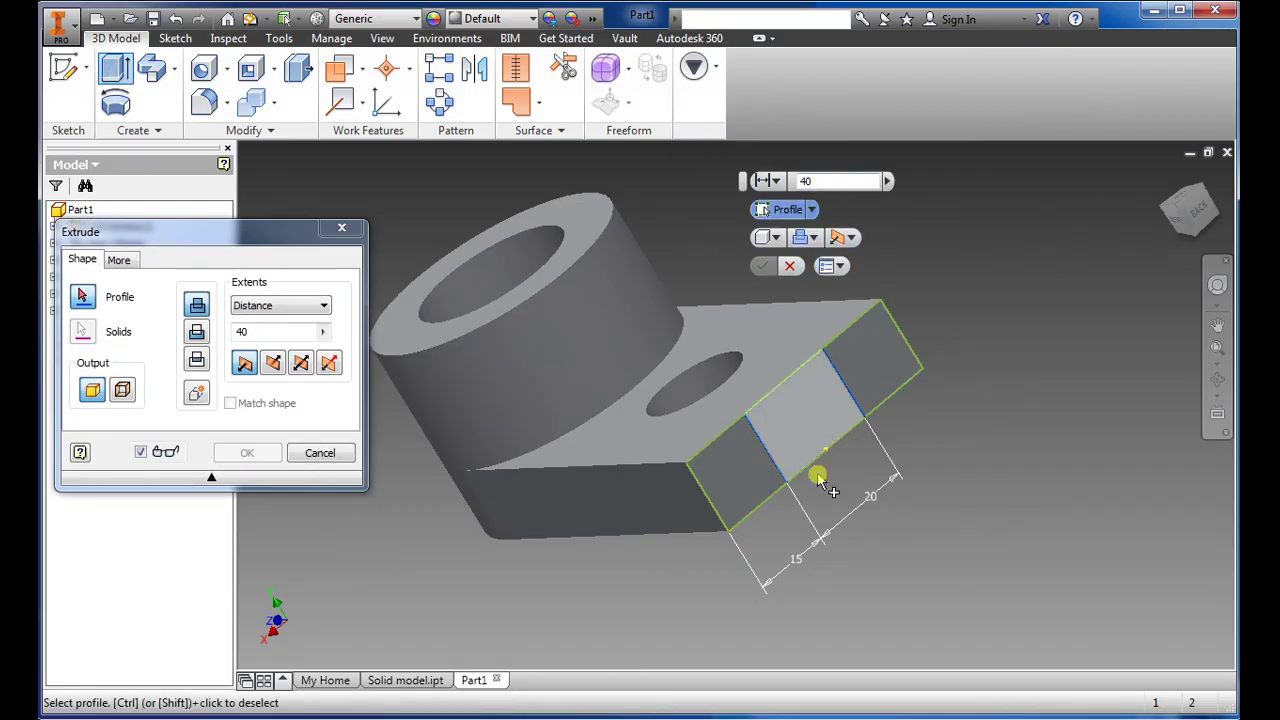
left_click(793, 428)
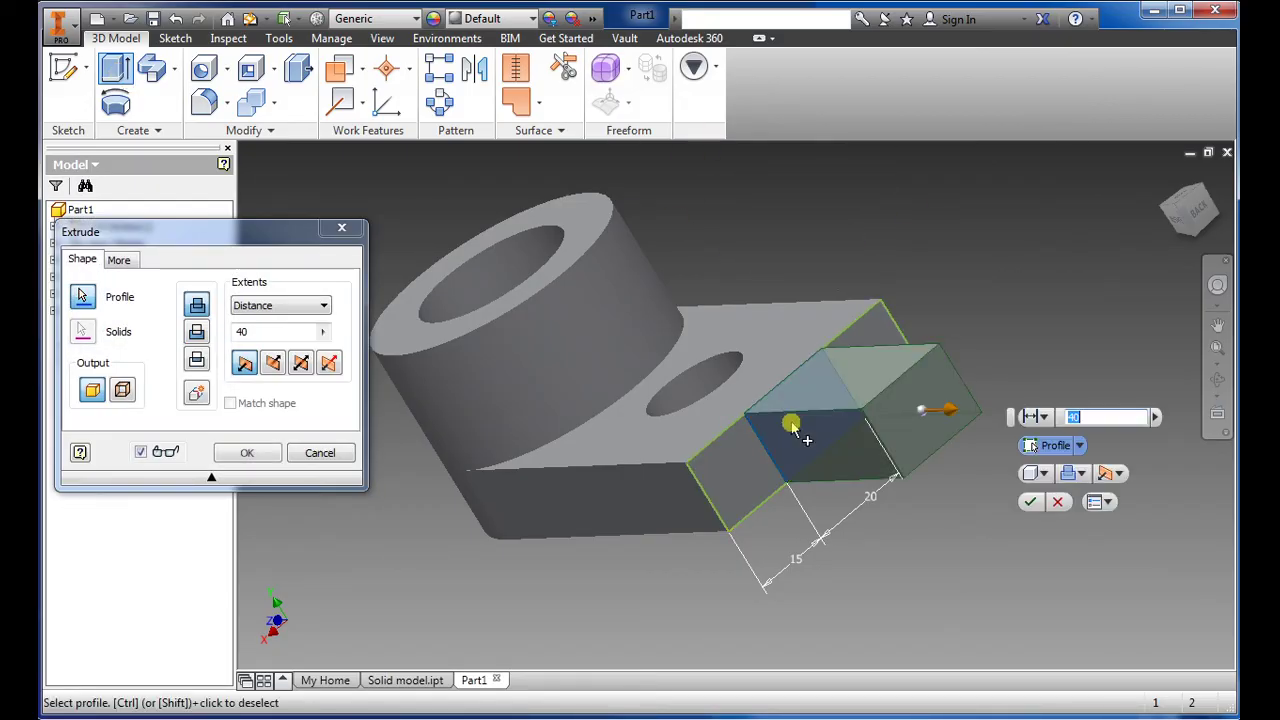
left_click(1071, 446)
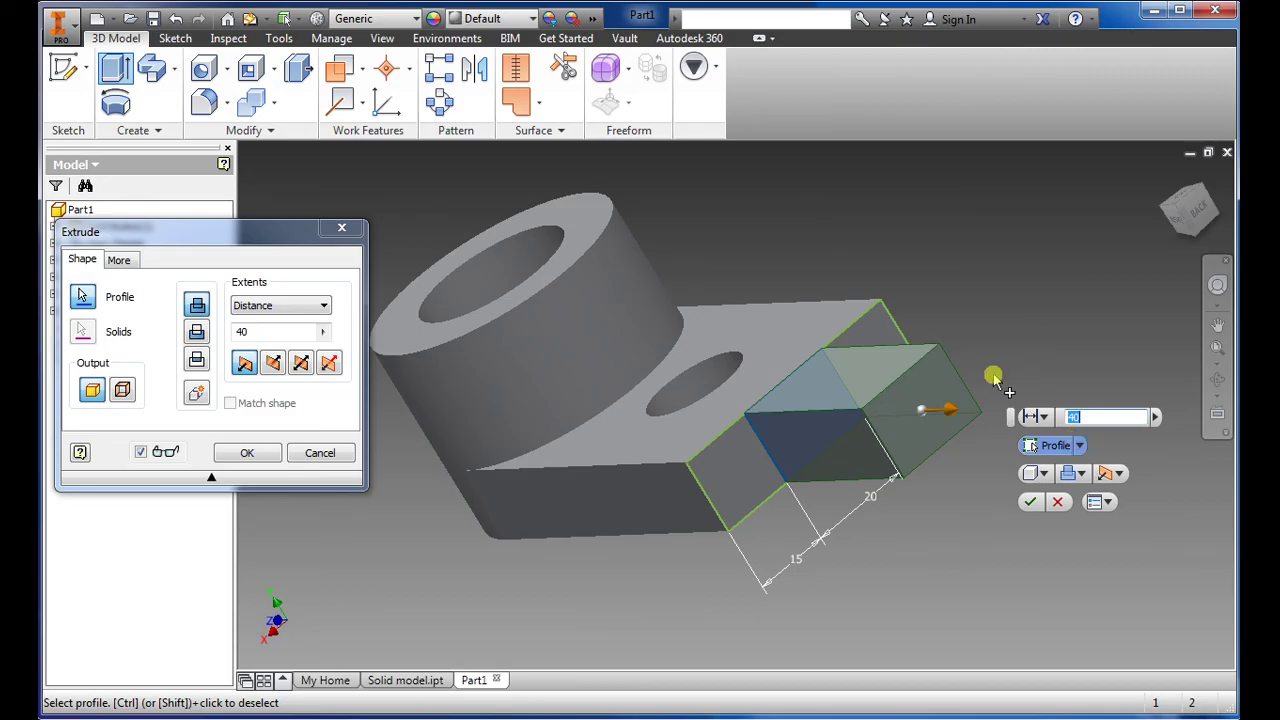
left_click(197, 334)
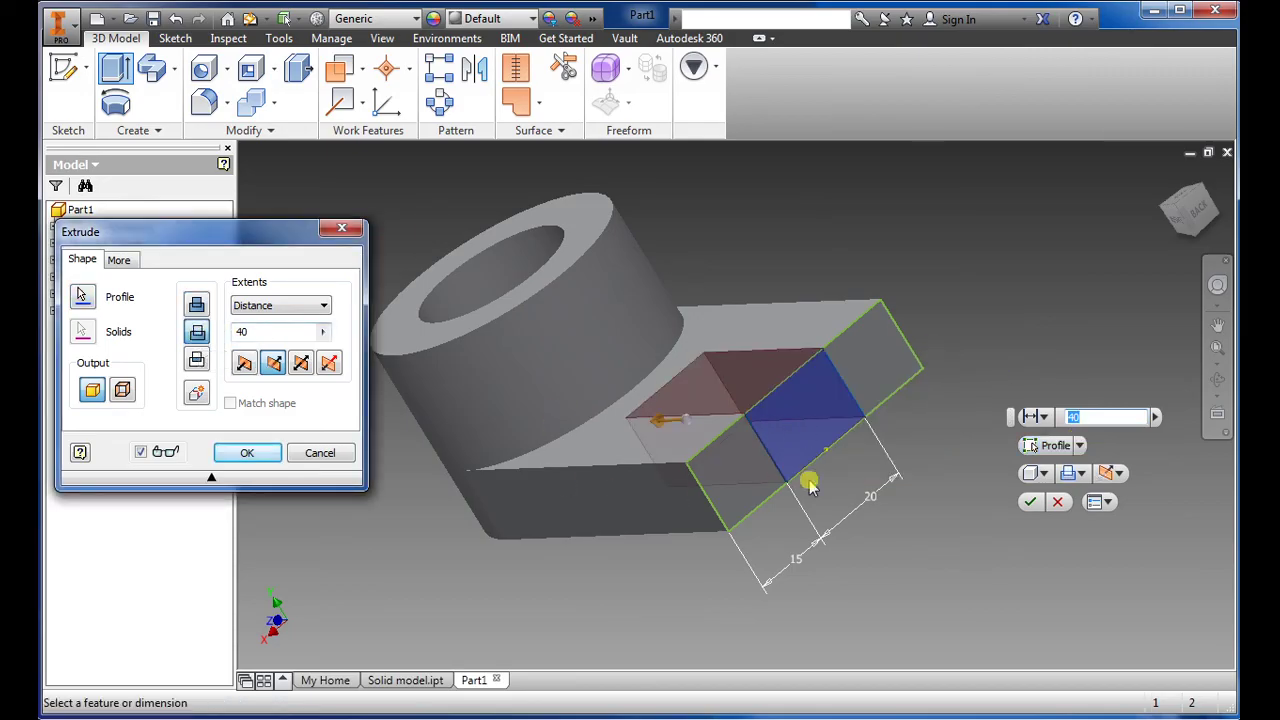
left_click(1036, 416)
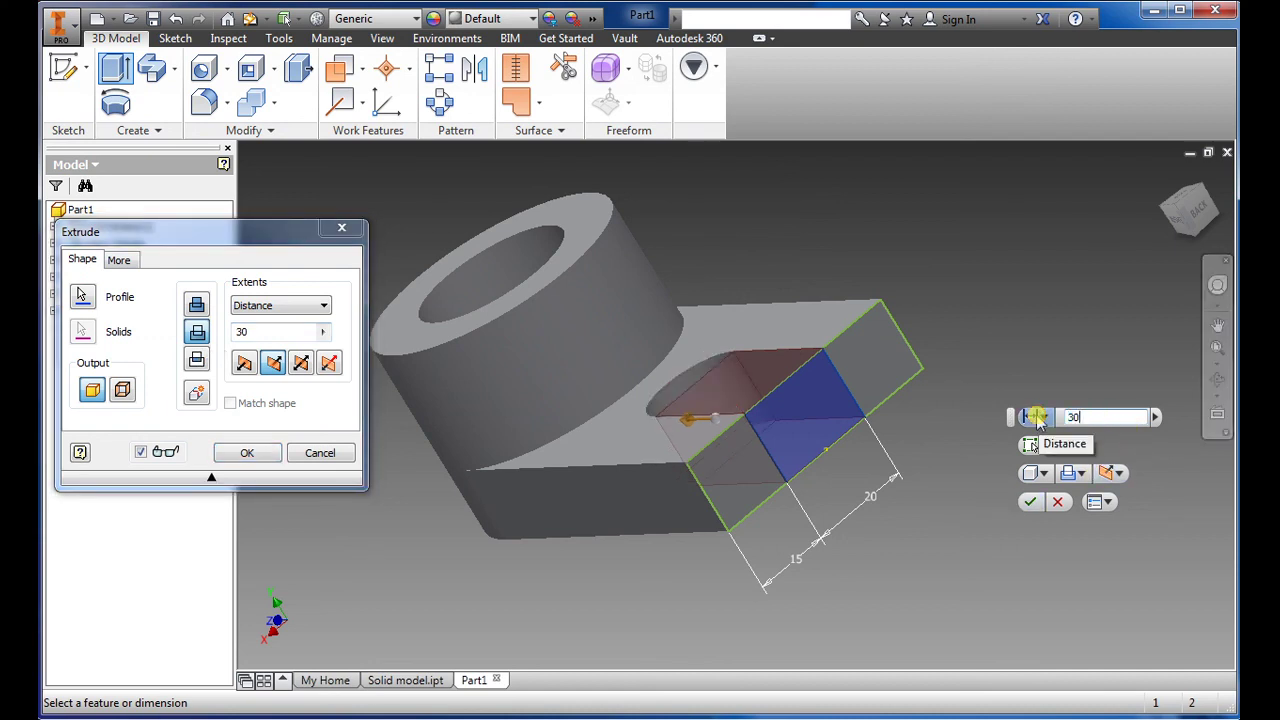
key("Return")
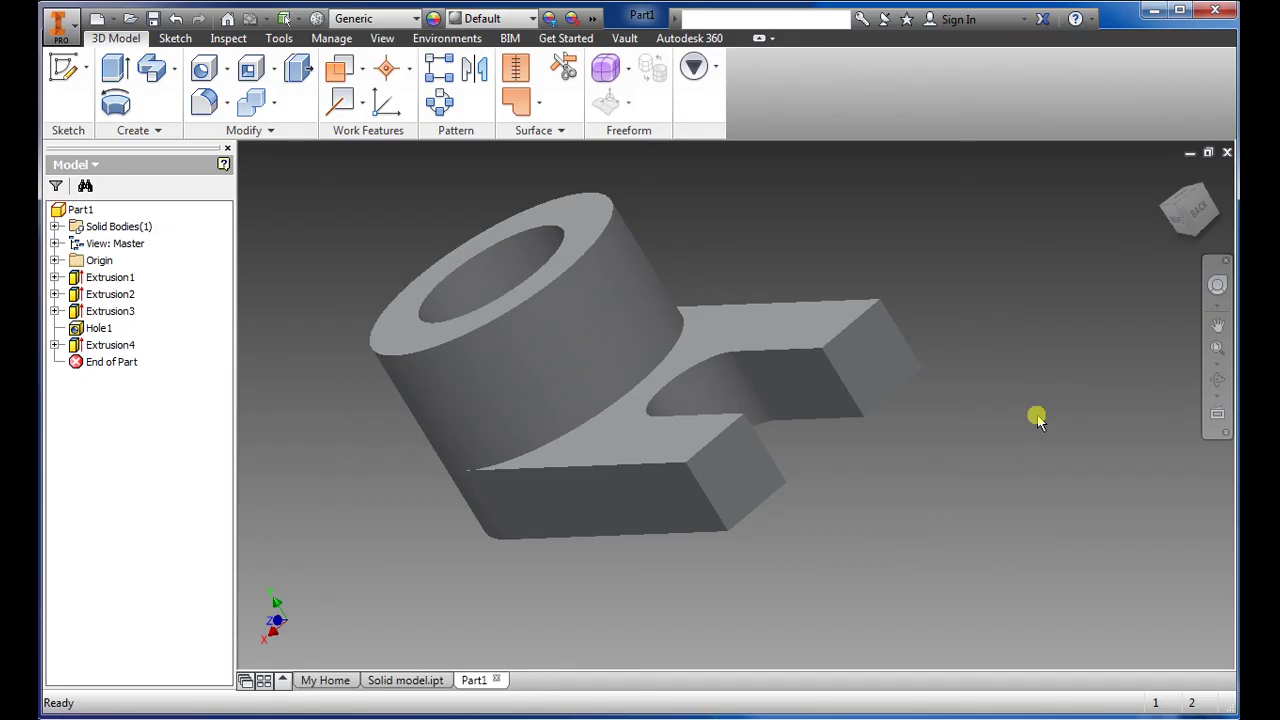
middle_click_drag(834, 503, 907, 549, "shift")
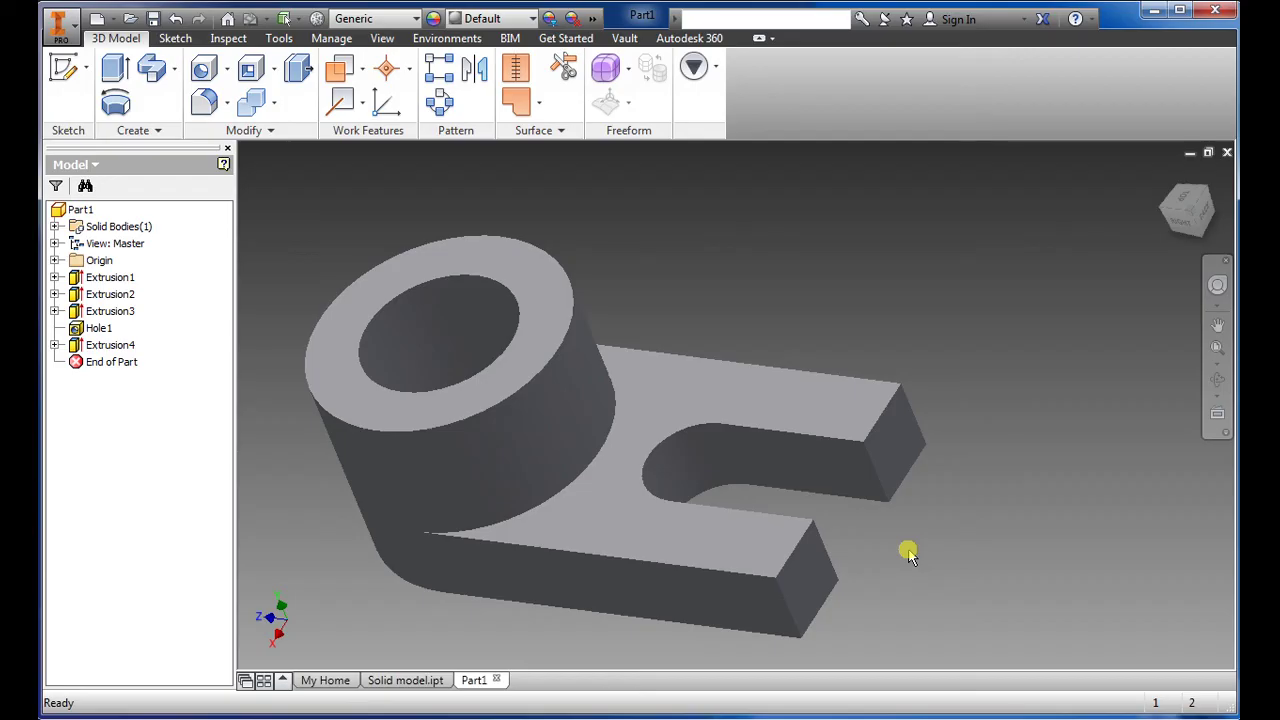